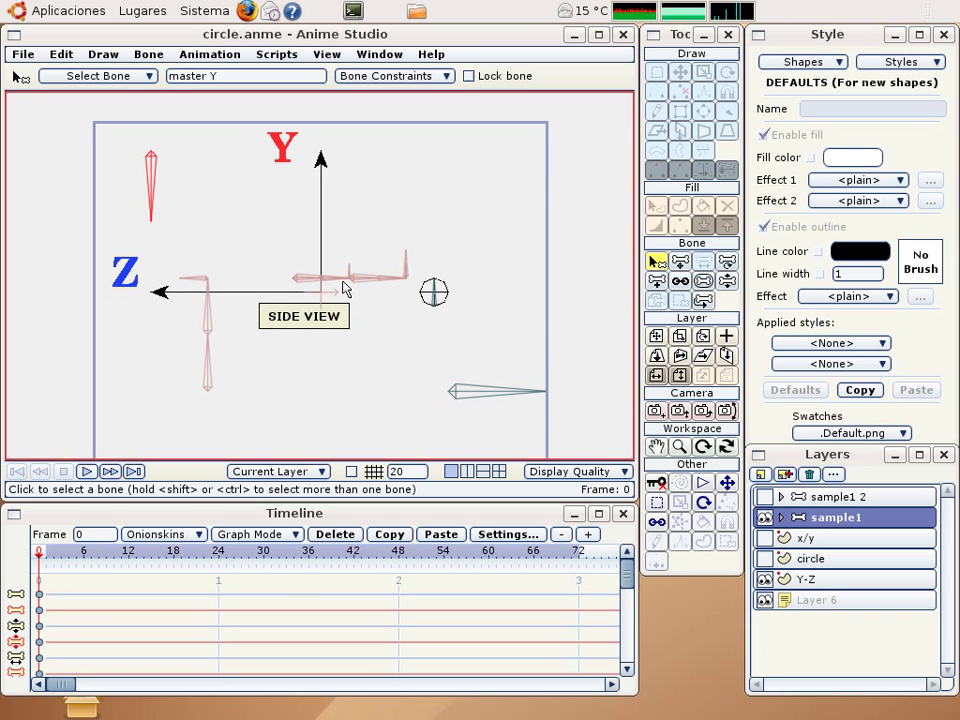
# Step: Test the rig in the side view with Manipulate Bones by swinging the master X bone, then the master Y bone
pyautogui.scroll(5, 358, 294)
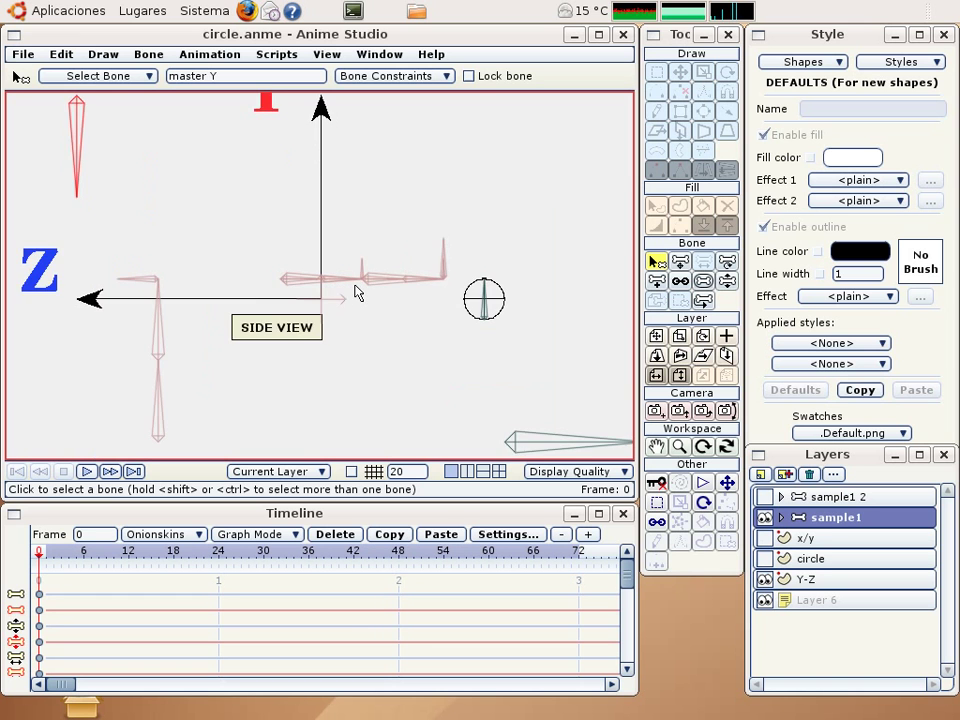
pyautogui.scroll(-3, 182, 385)
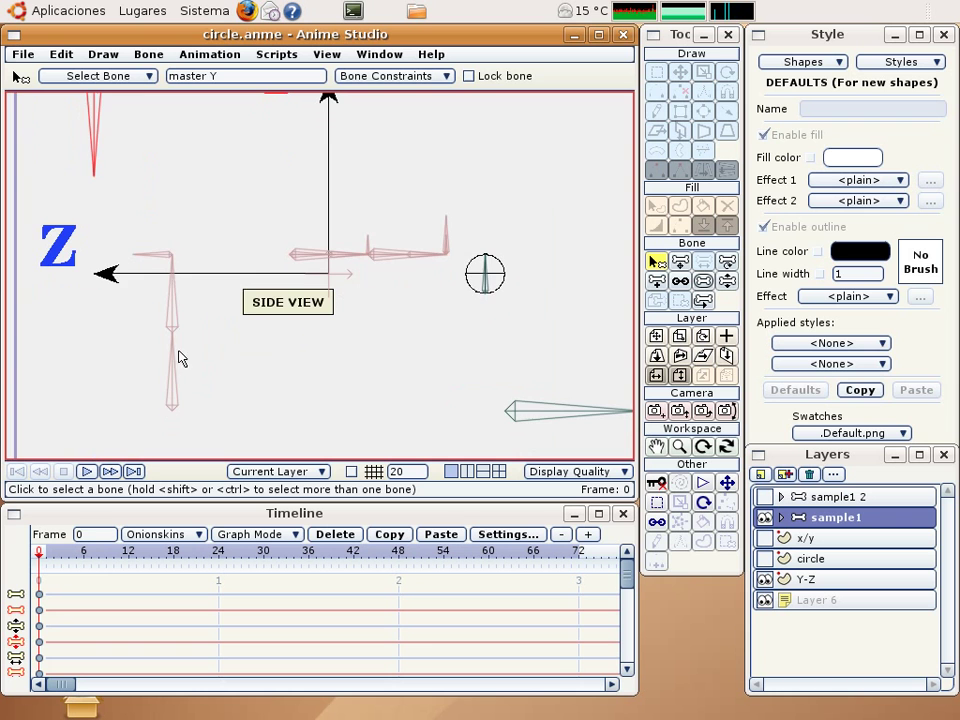
pyautogui.scroll(-4, 478, 372)
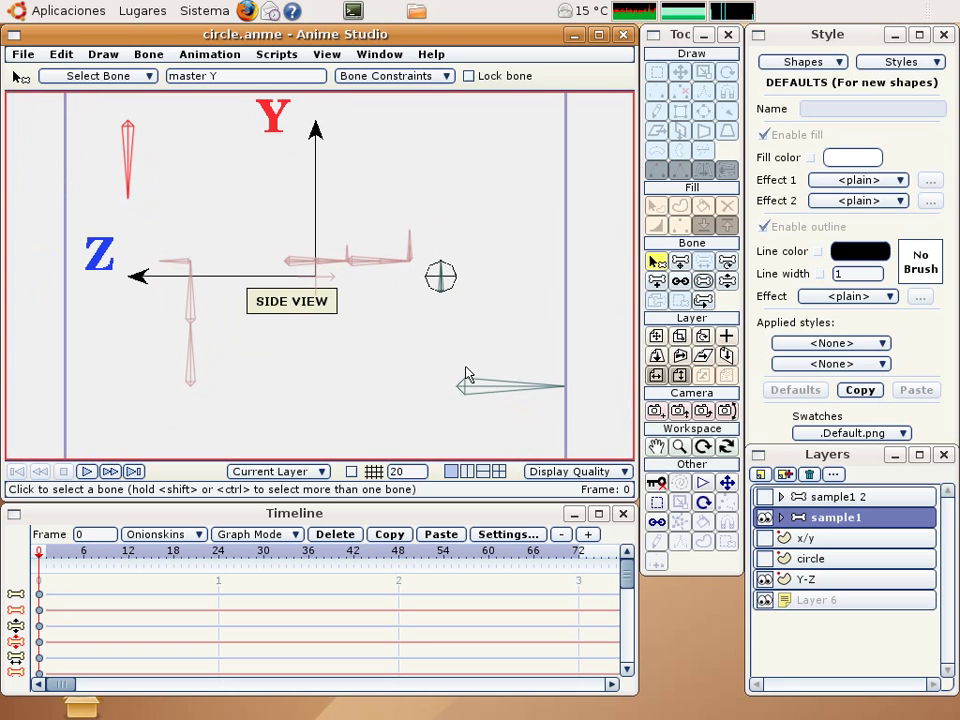
pyautogui.press('z')
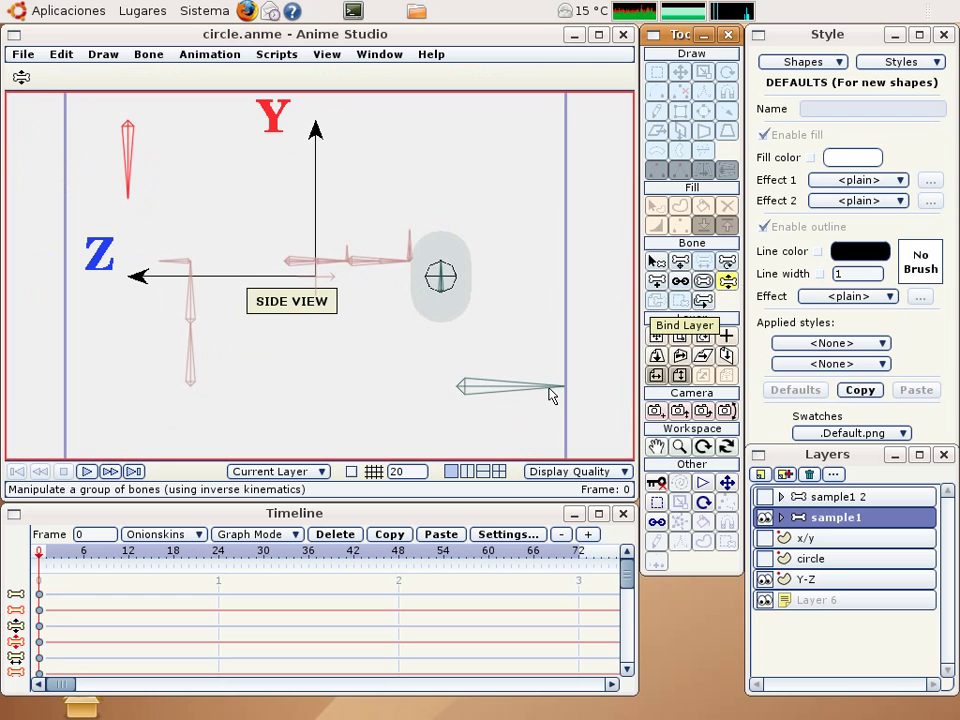
pyautogui.moveTo(549, 395); pyautogui.dragTo(519, 383)
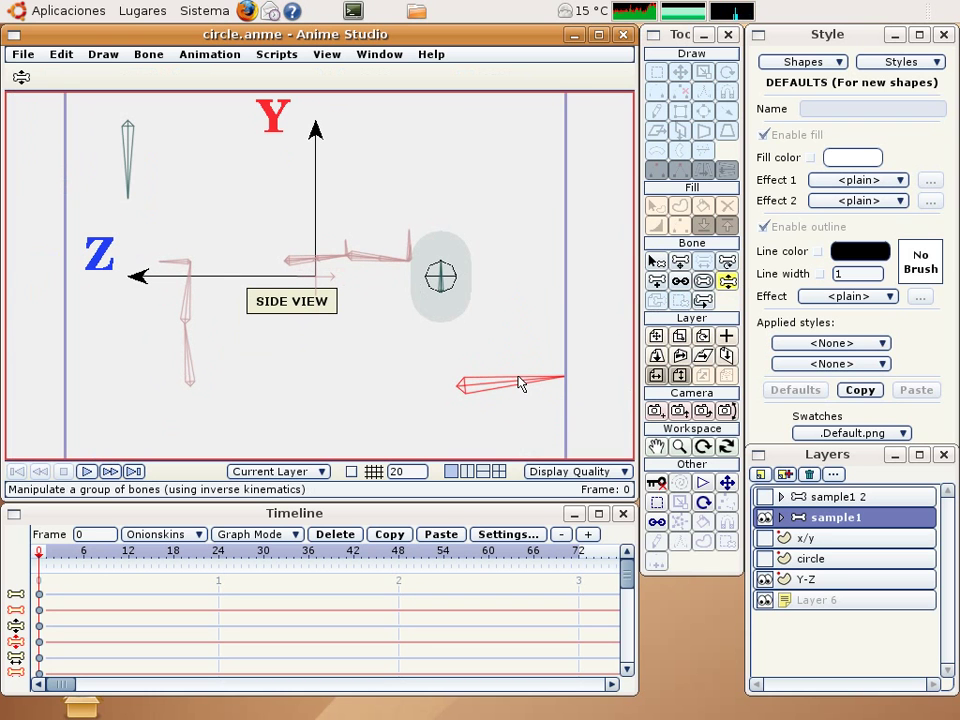
pyautogui.moveTo(122, 183); pyautogui.dragTo(175, 168)
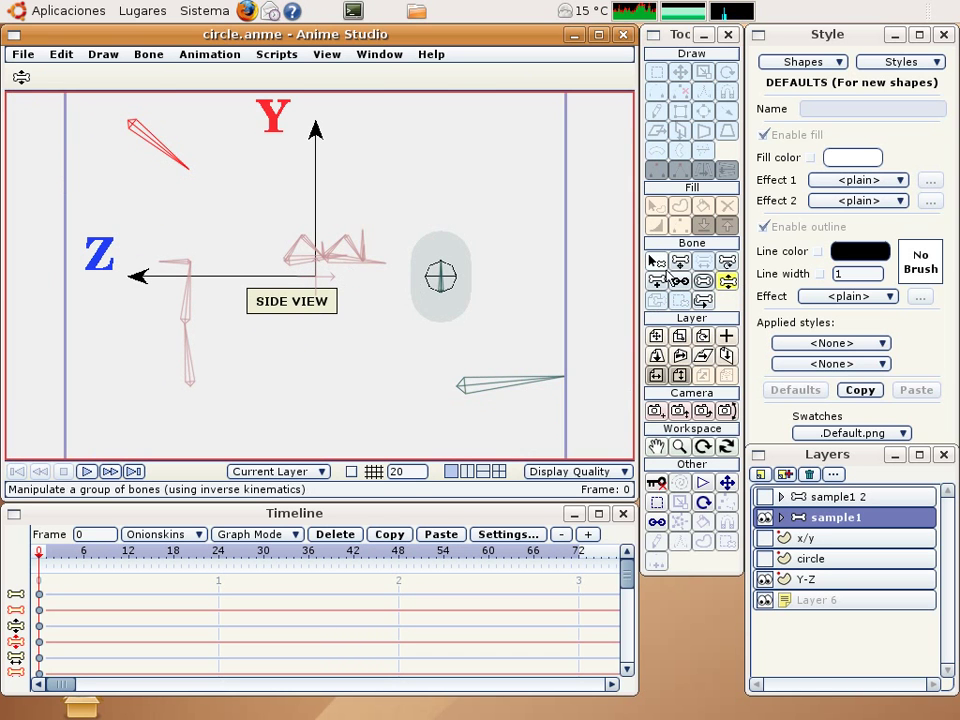
# Step: Reparent bone 1 of the horizontal chain to the short horizontal bone at the upper end of the vertical two-bone chain
pyautogui.click(656, 261)
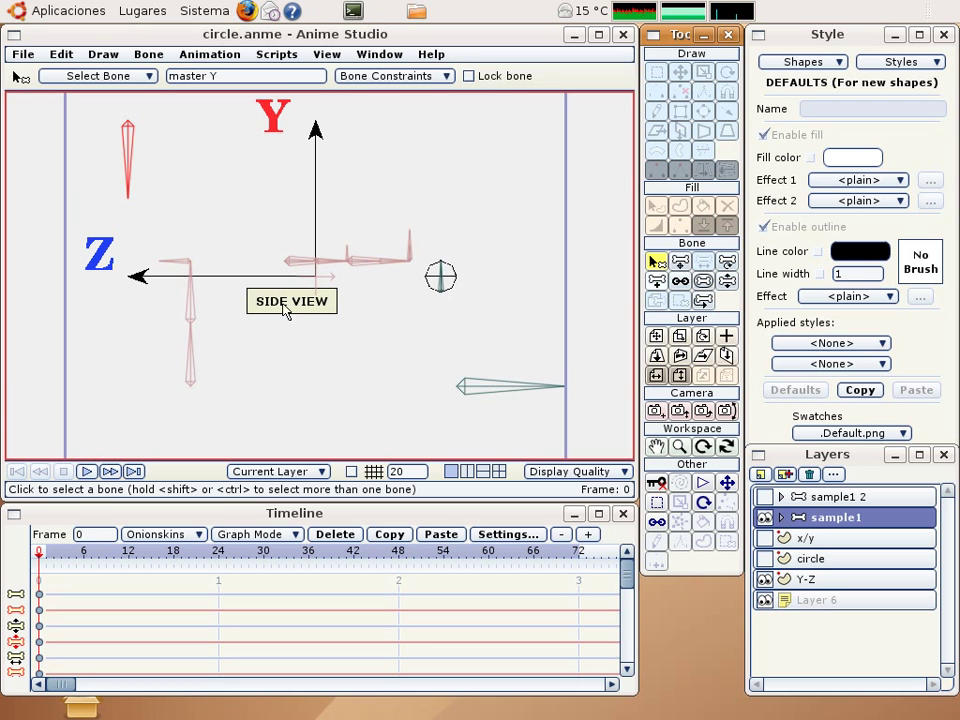
pyautogui.click(682, 281)
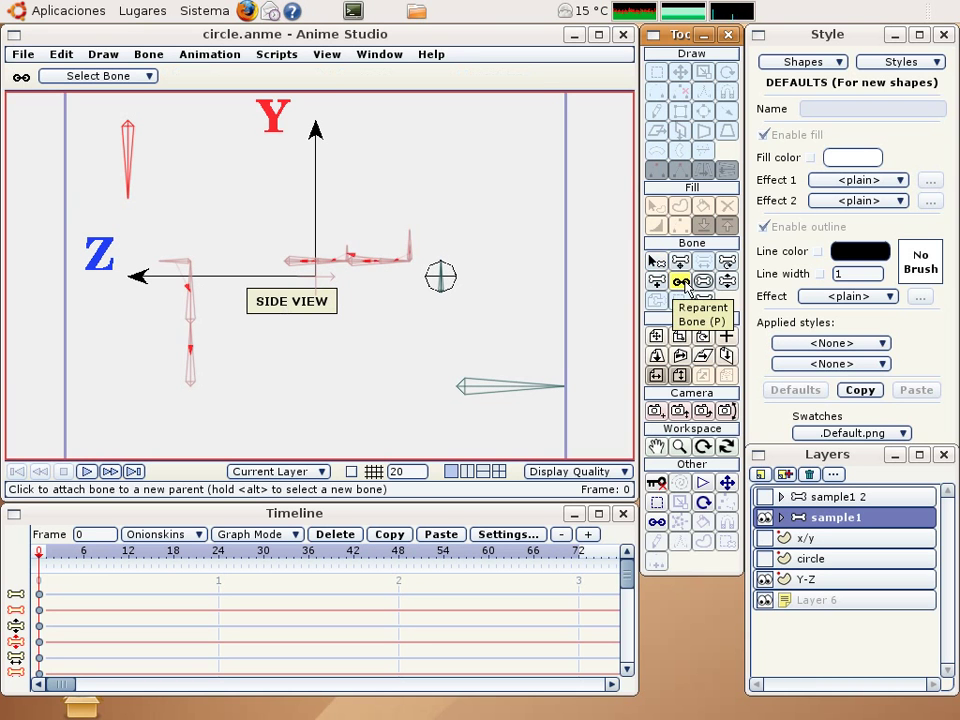
pyautogui.click(652, 262)
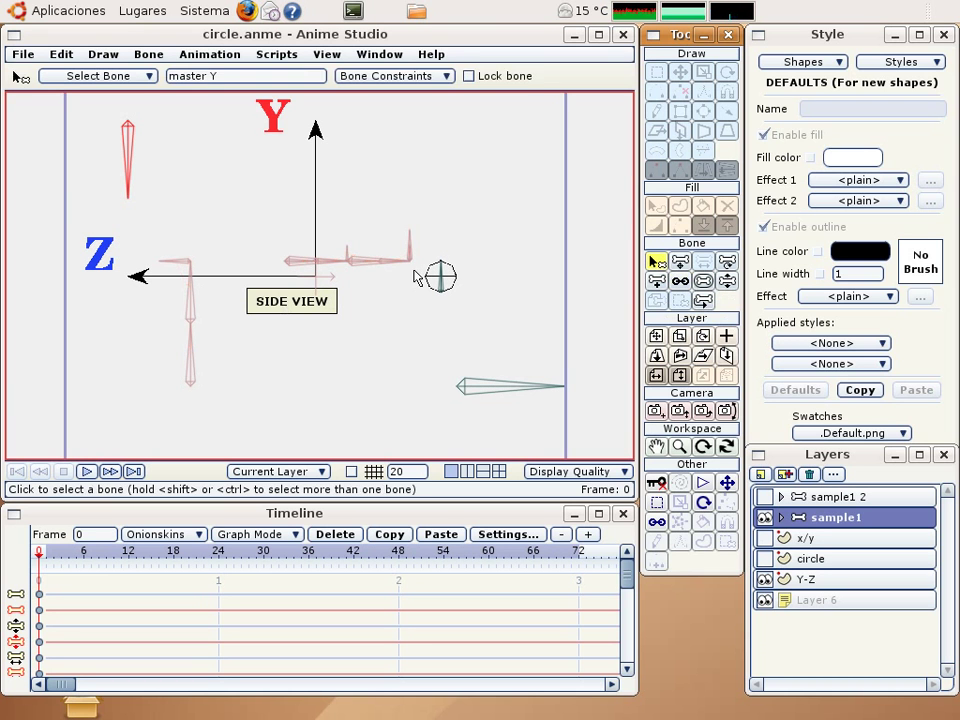
pyautogui.scroll(3, 302, 274)
pyautogui.click(281, 262)
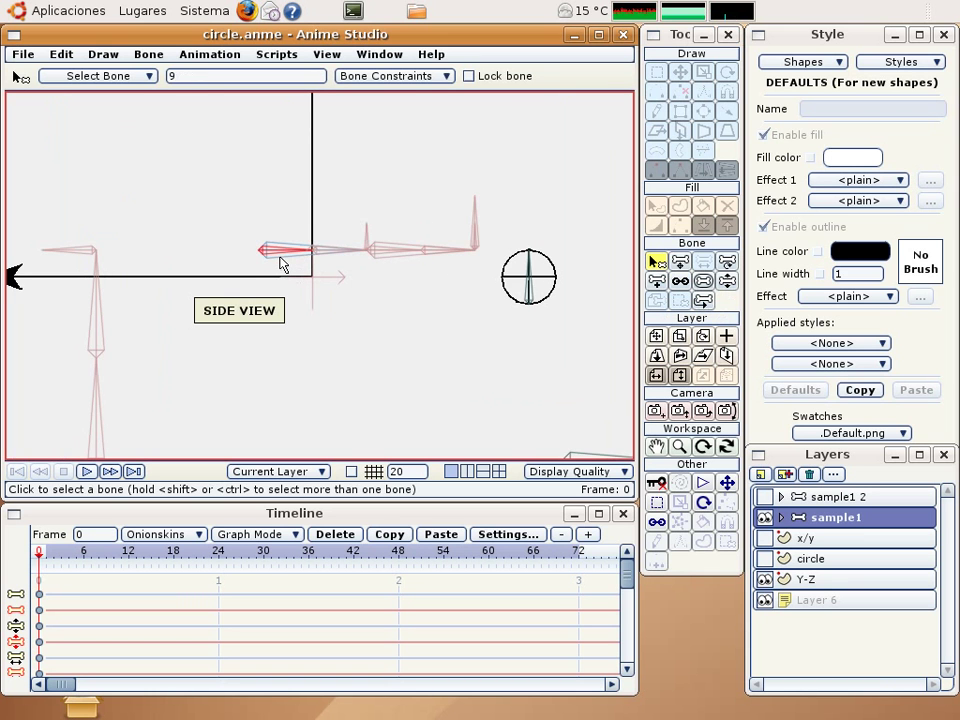
pyautogui.scroll(-3, 285, 265)
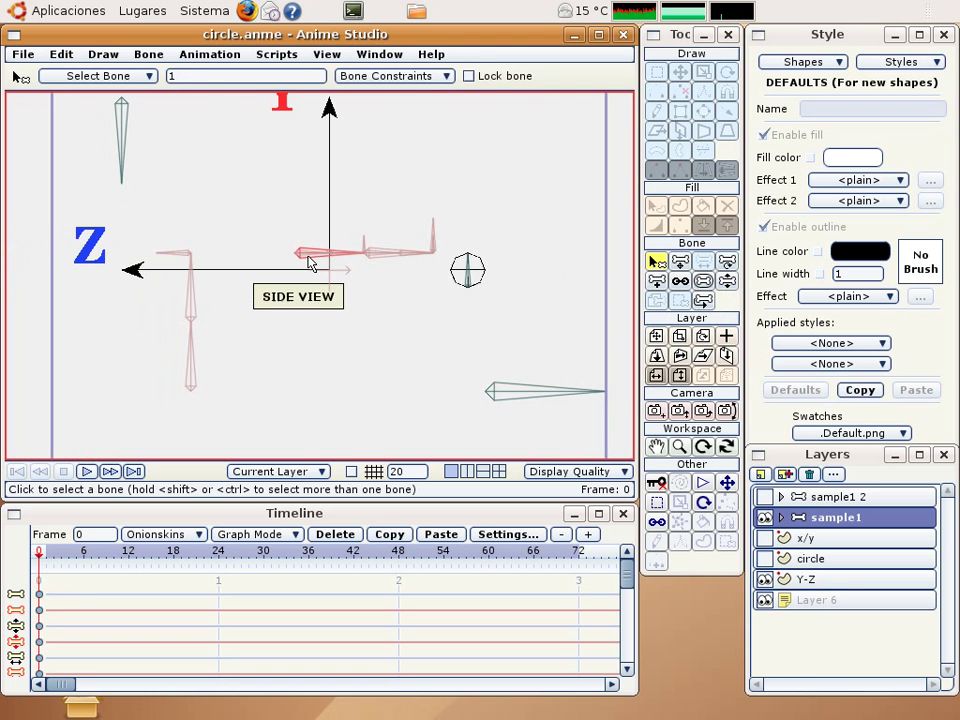
pyautogui.click(680, 281)
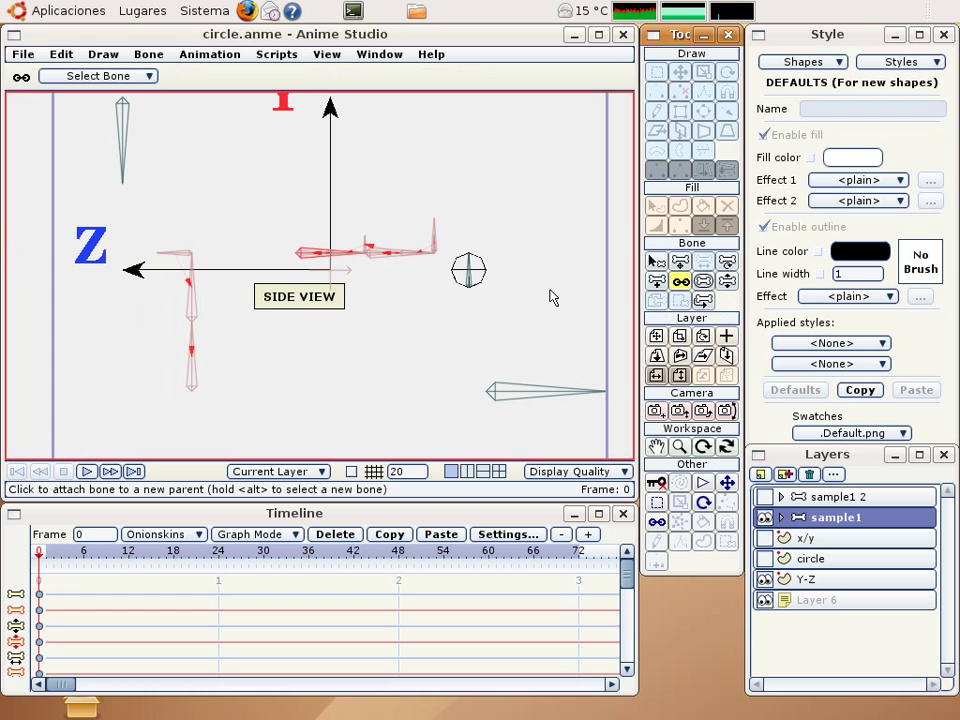
pyautogui.click(180, 263)
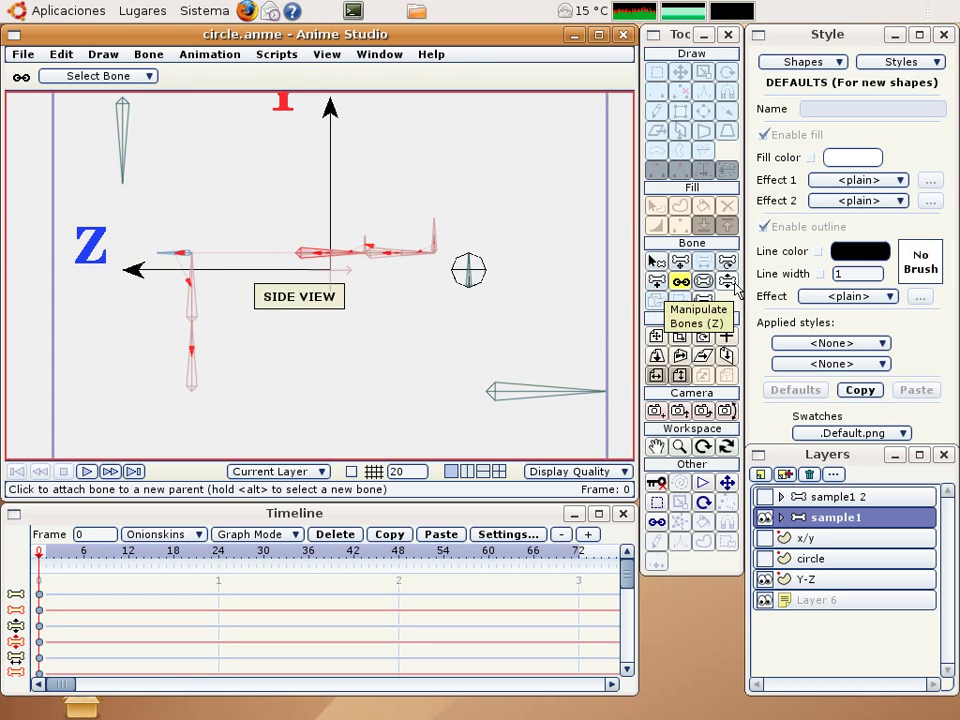
# Step: Test the new parenting of bone 1 by swinging the master X bone upward and back with Manipulate Bones
pyautogui.click(729, 282)
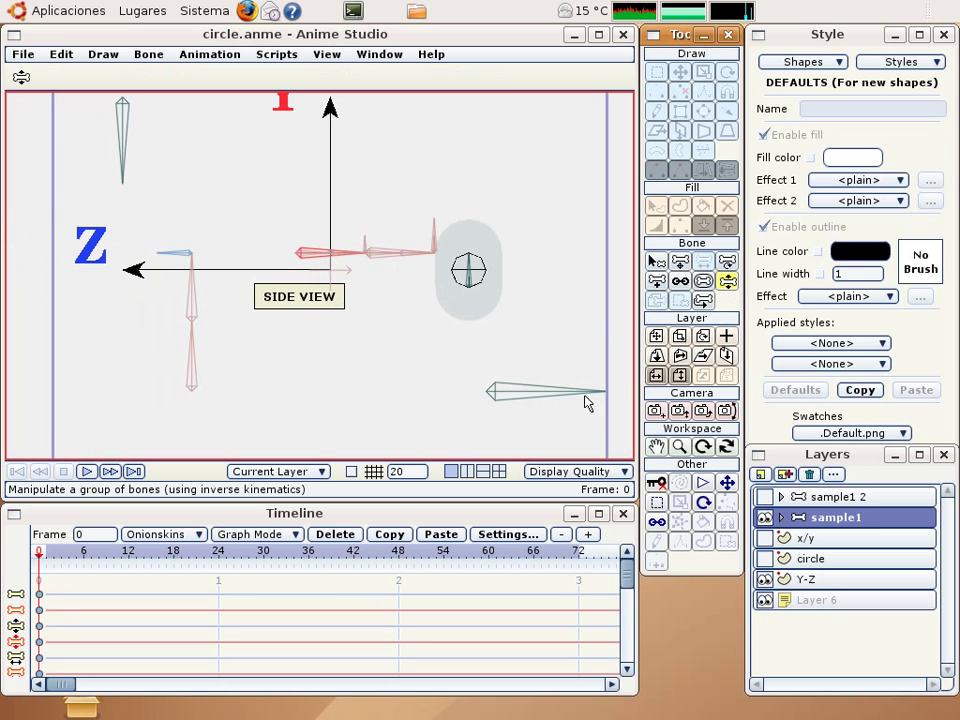
pyautogui.moveTo(587, 403); pyautogui.dragTo(531, 364)
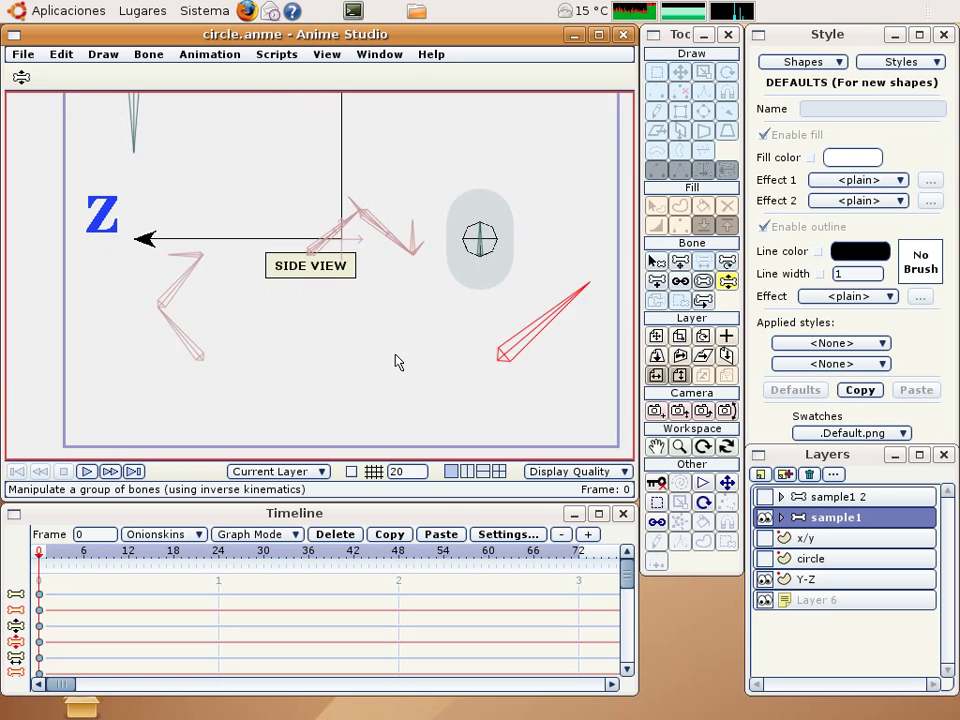
pyautogui.moveTo(398, 362); pyautogui.dragTo(420, 330, button='right')
pyautogui.moveTo(567, 277); pyautogui.dragTo(604, 321)
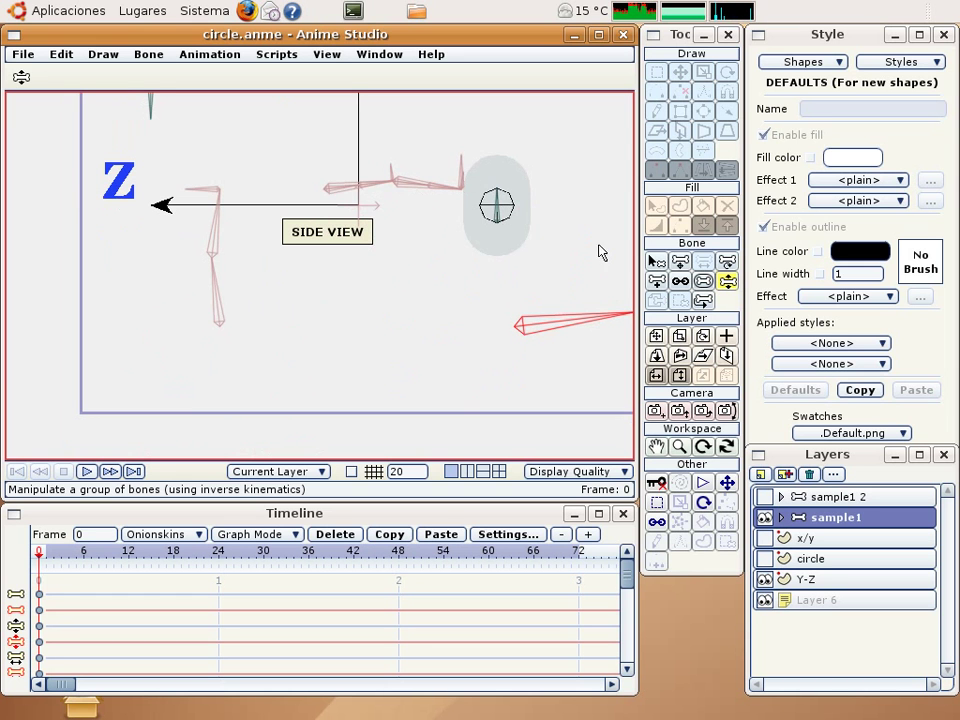
# Step: Reparent bone 7 inside the circle to the short vertical bone at the far end of the horizontal chain
pyautogui.click(681, 282)
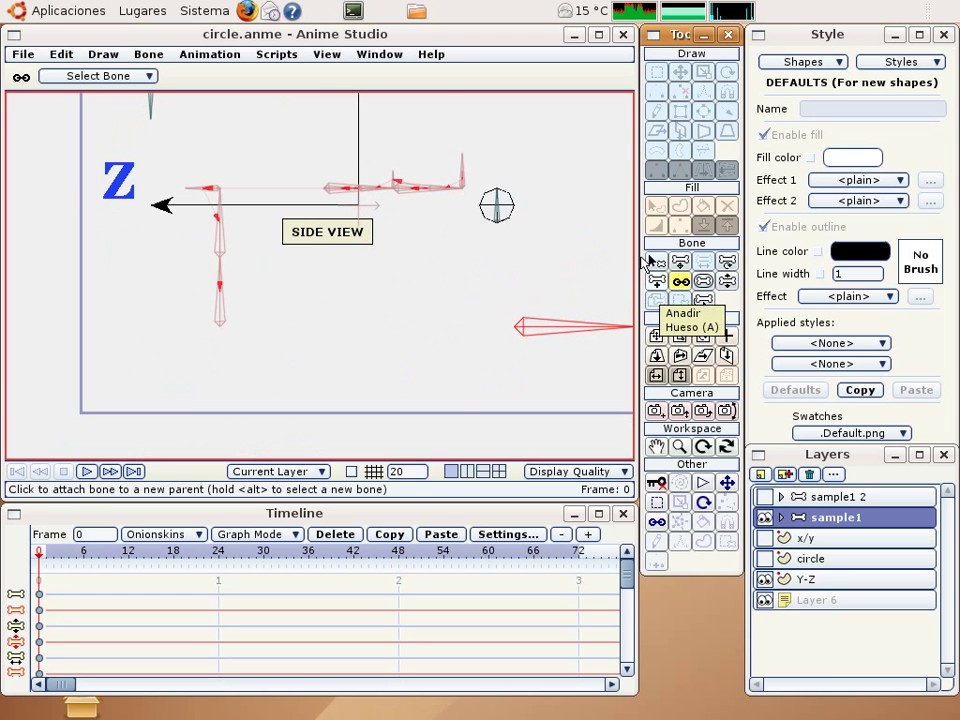
pyautogui.click(656, 261)
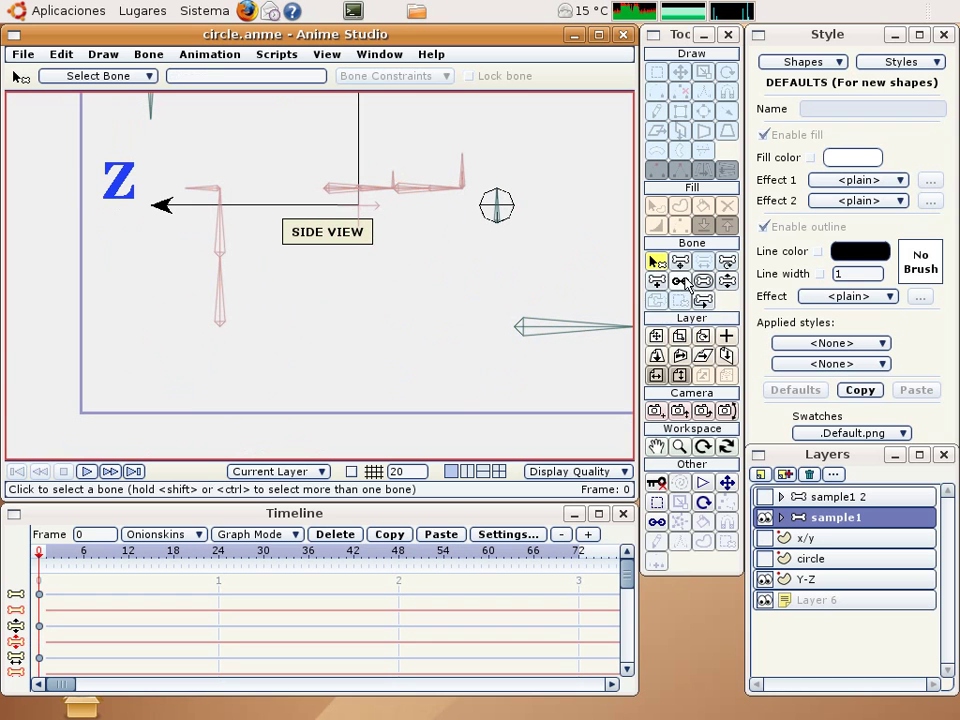
pyautogui.click(497, 214)
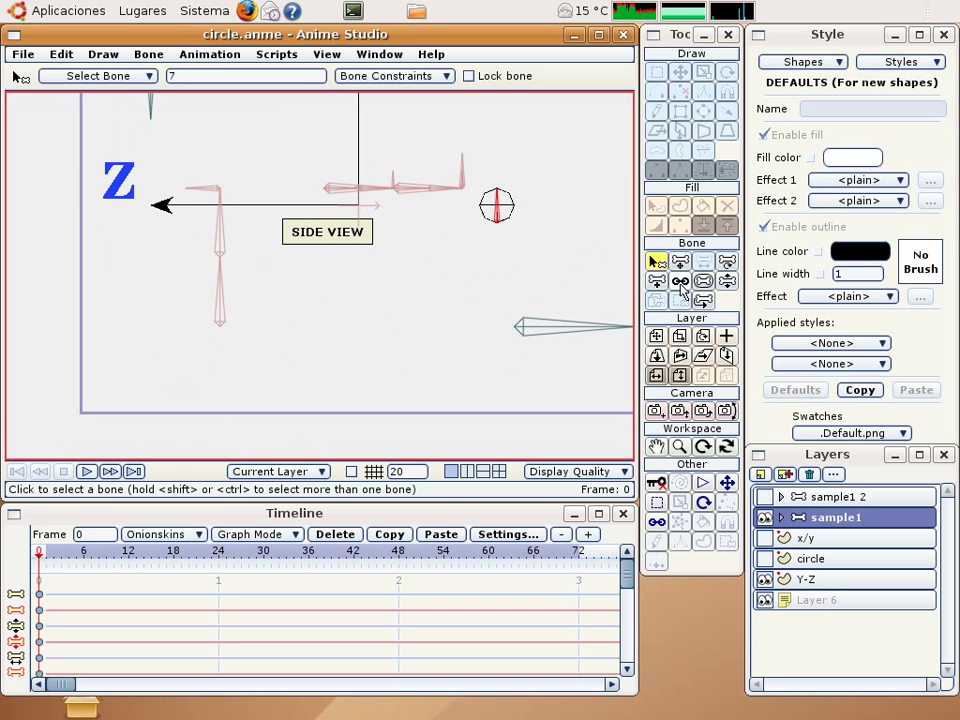
pyautogui.click(681, 282)
pyautogui.click(463, 167)
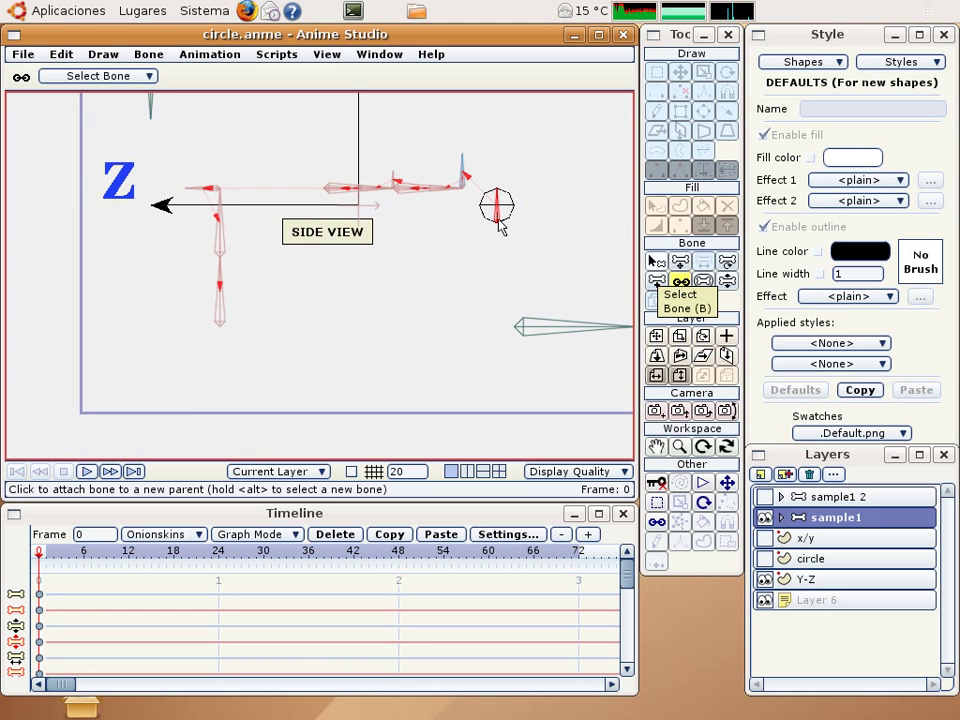
# Step: Test how bone 7 follows its new parent by swinging the master X bone upward with Manipulate Bones
pyautogui.click(727, 281)
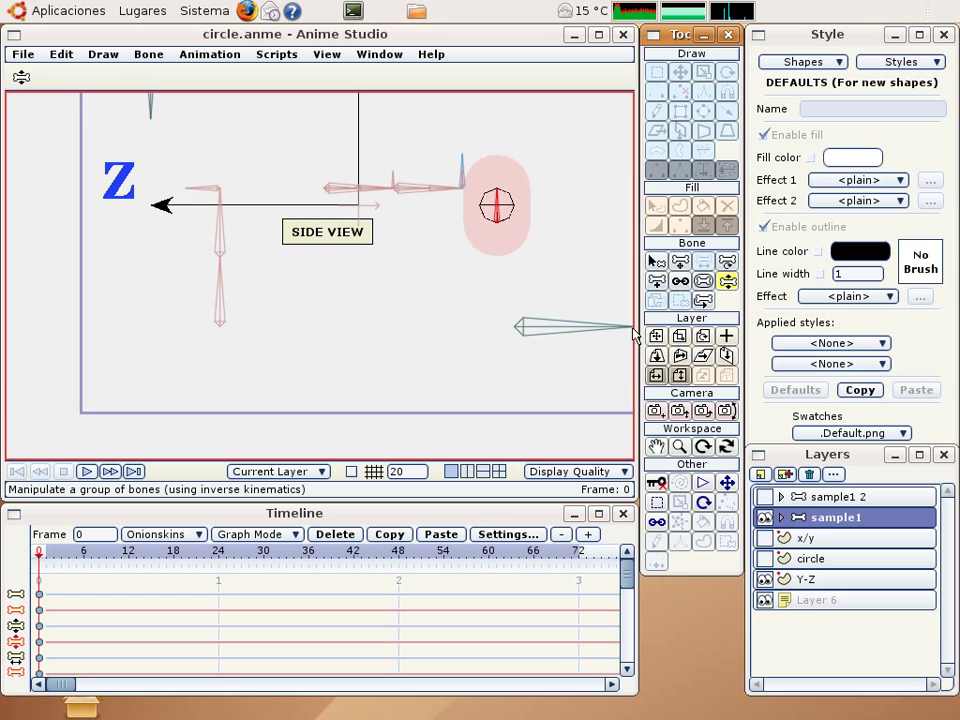
pyautogui.moveTo(606, 334); pyautogui.dragTo(534, 291)
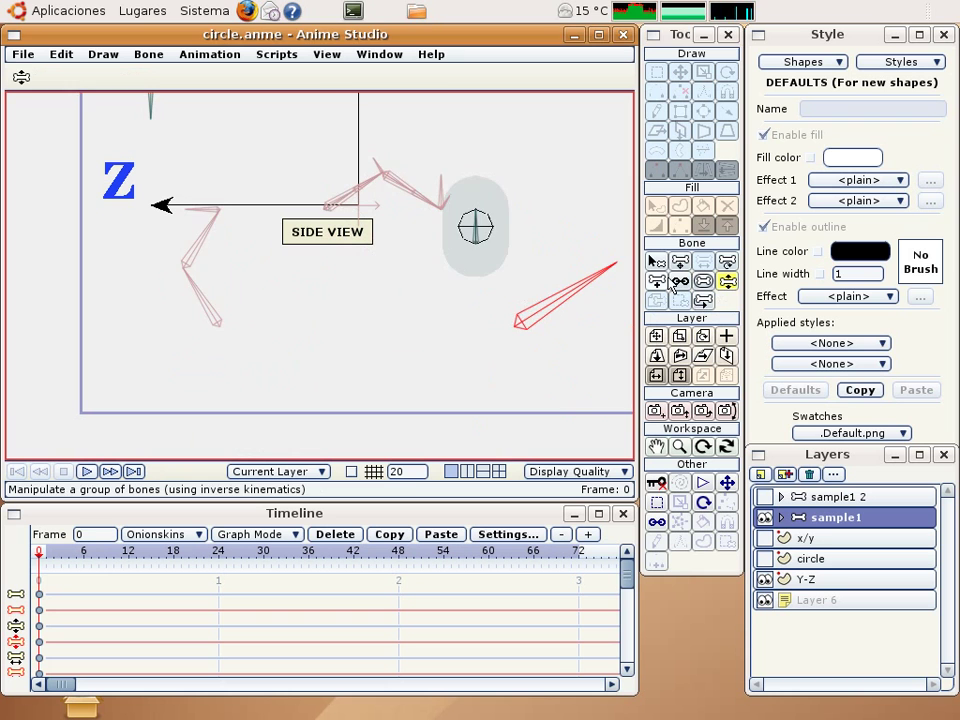
pyautogui.click(656, 261)
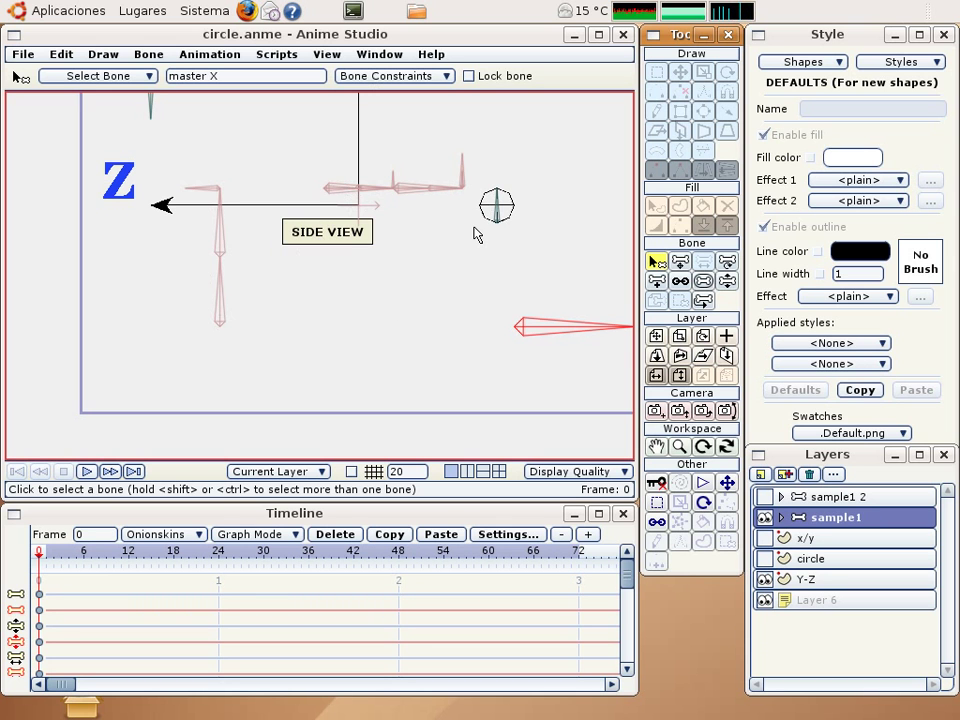
# Step: Rotate the master X bone to an angle of -90 at frame 1
pyautogui.moveTo(466, 238); pyautogui.dragTo(427, 297, button='right')
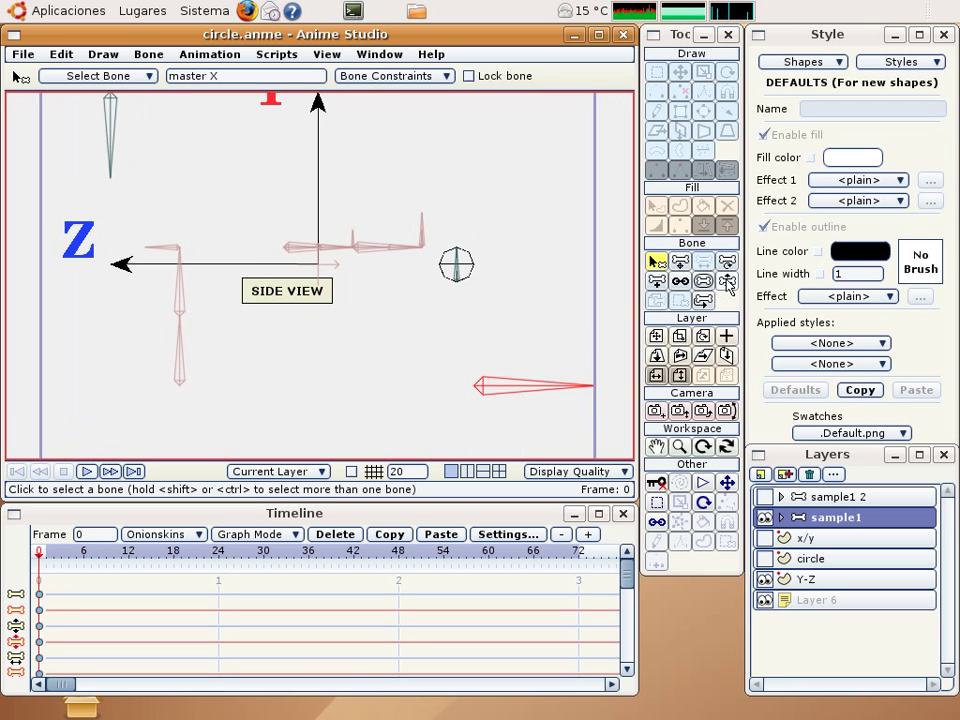
pyautogui.click(50, 611)
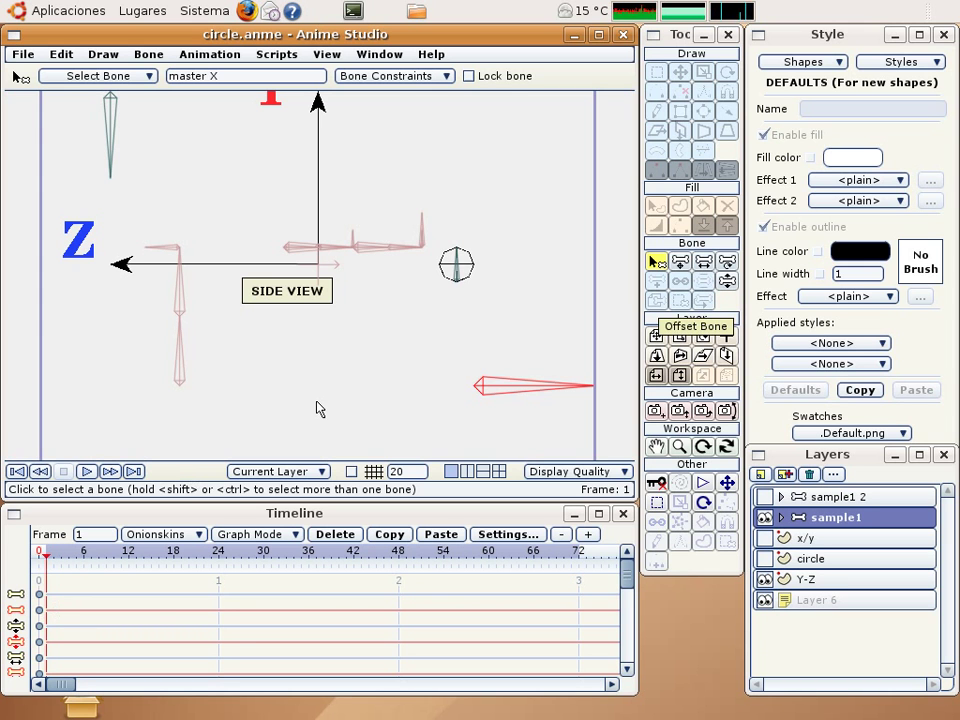
pyautogui.click(727, 261)
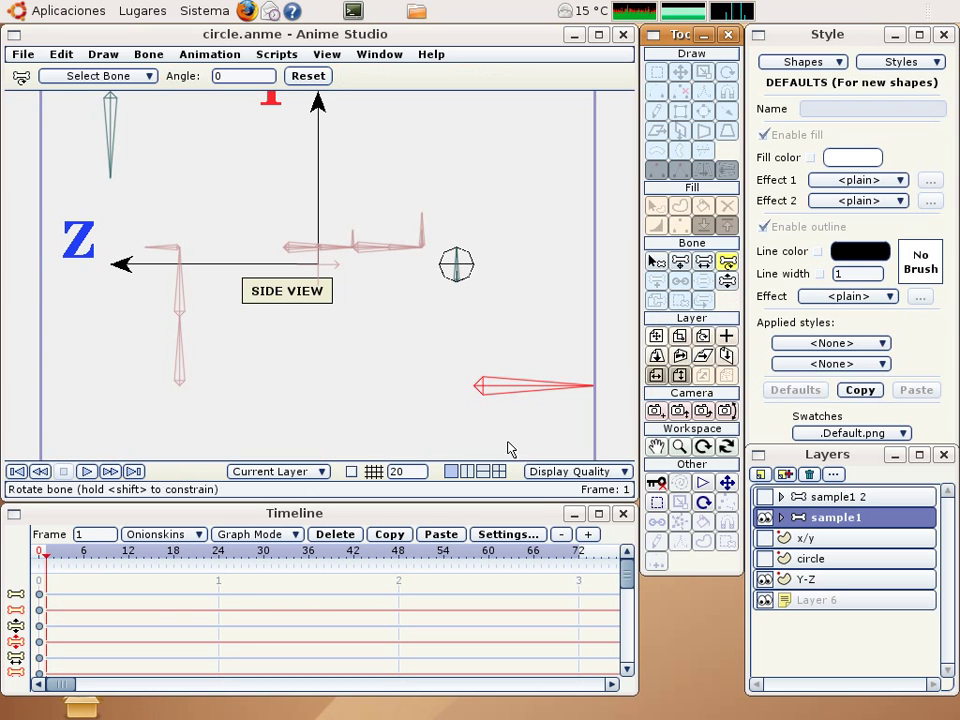
pyautogui.doubleClick(258, 76)
pyautogui.write('-15')
pyautogui.press('Return')
pyautogui.scroll(-7, 258, 76)
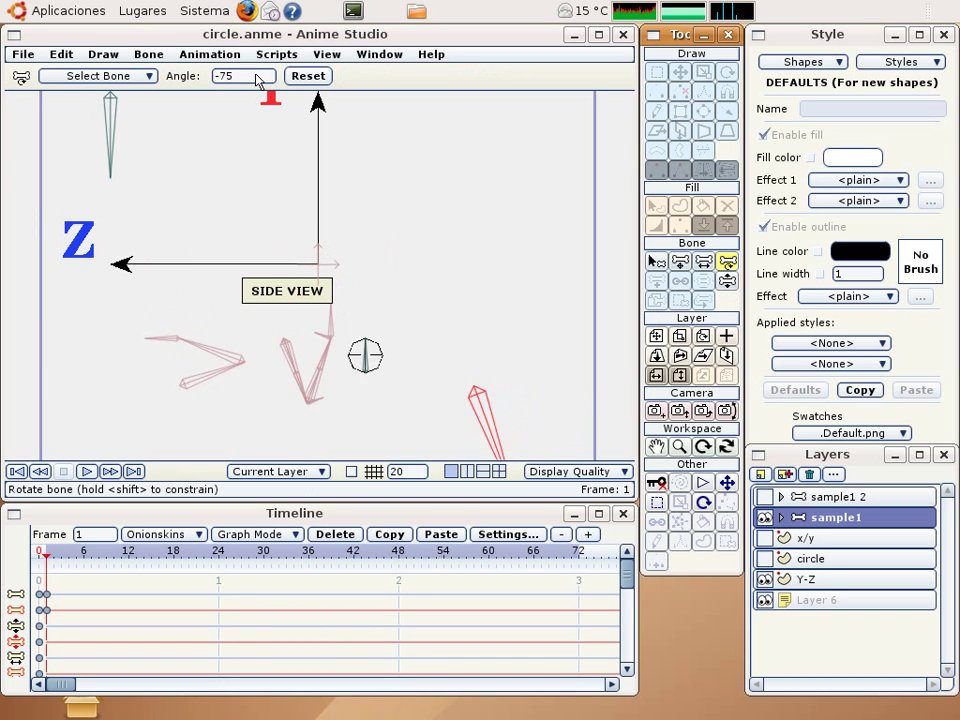
pyautogui.scroll(-1, 258, 78)
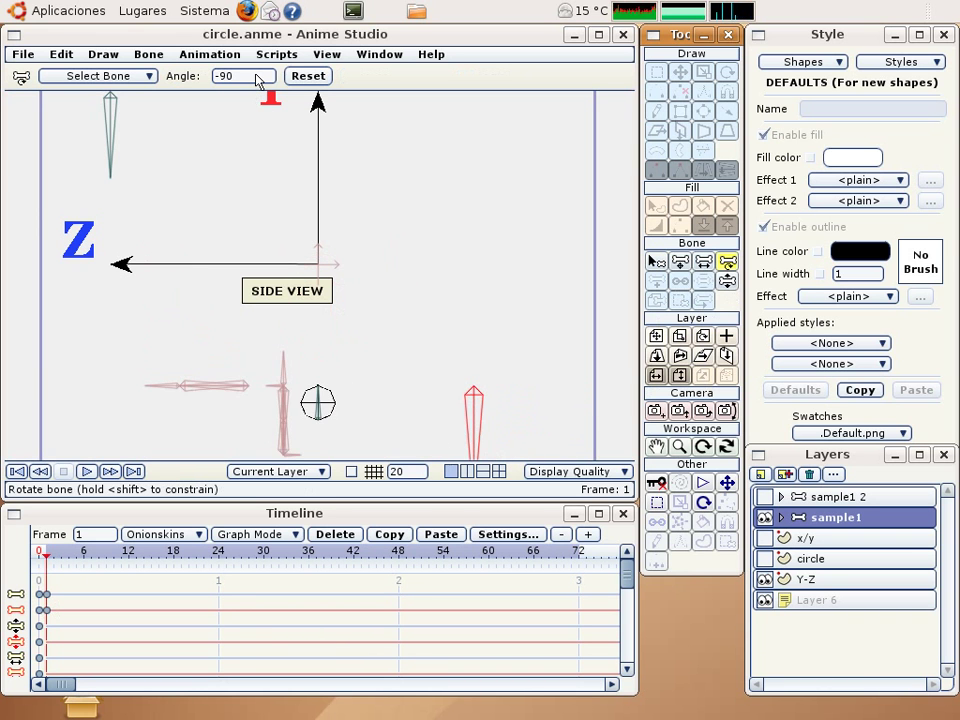
# Step: Lasso-select the three-bone chain below the Z label and copy its selected-bone angle keyframe from frame 1 to frame 0
pyautogui.click(652, 262)
pyautogui.click(656, 502)
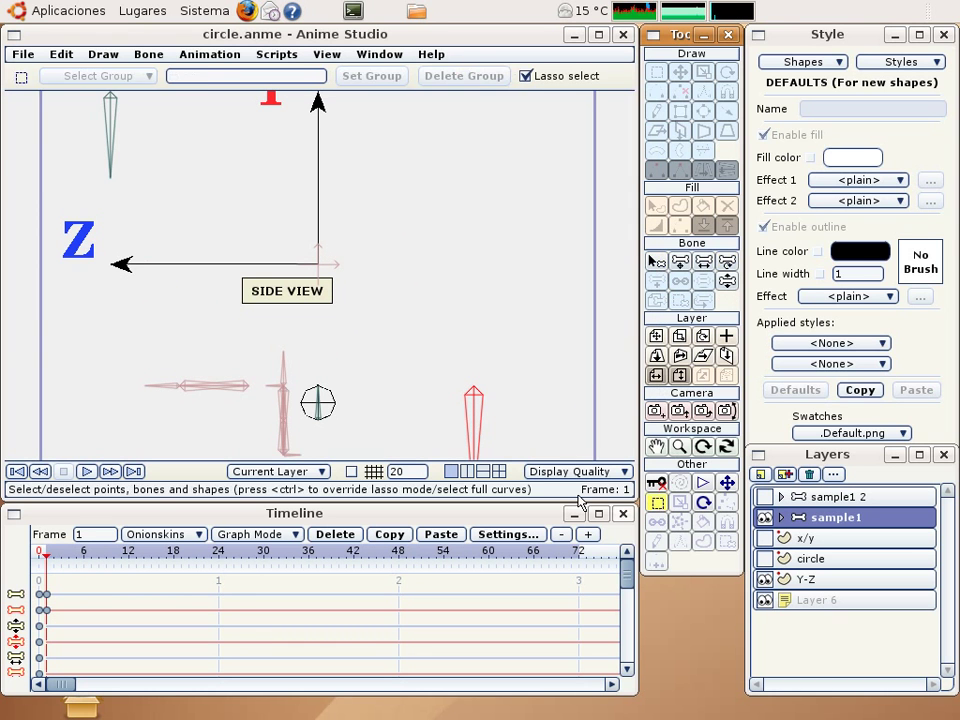
pyautogui.click(235, 421)
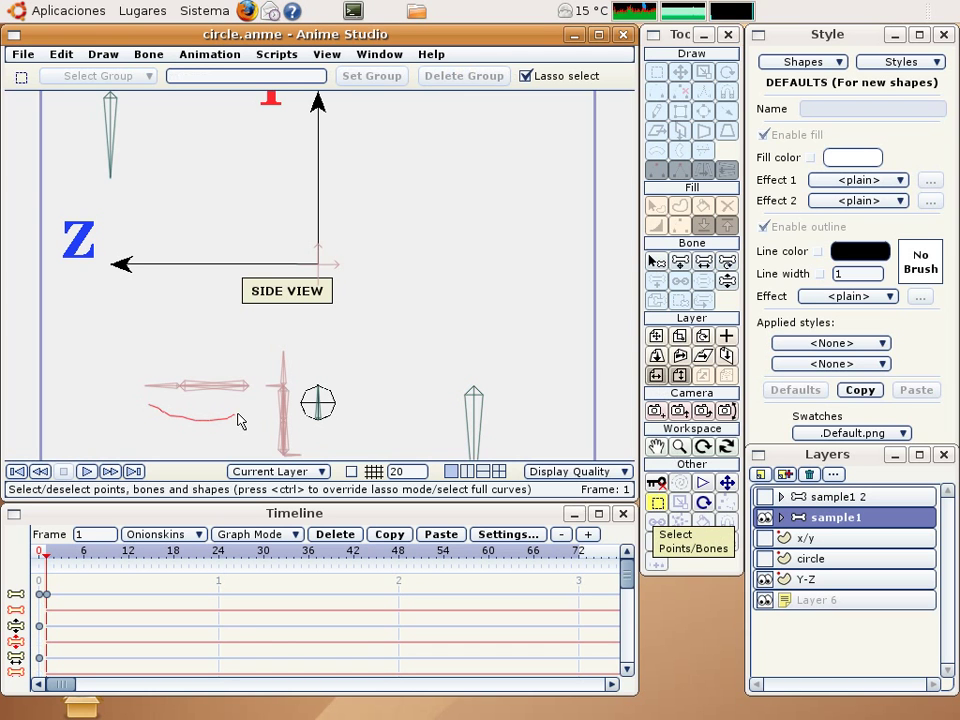
pyautogui.moveTo(240, 421)
pyautogui.mouseDown()
pyautogui.moveTo(214, 339)
pyautogui.moveTo(116, 388)
pyautogui.moveTo(145, 405)
pyautogui.mouseUp()
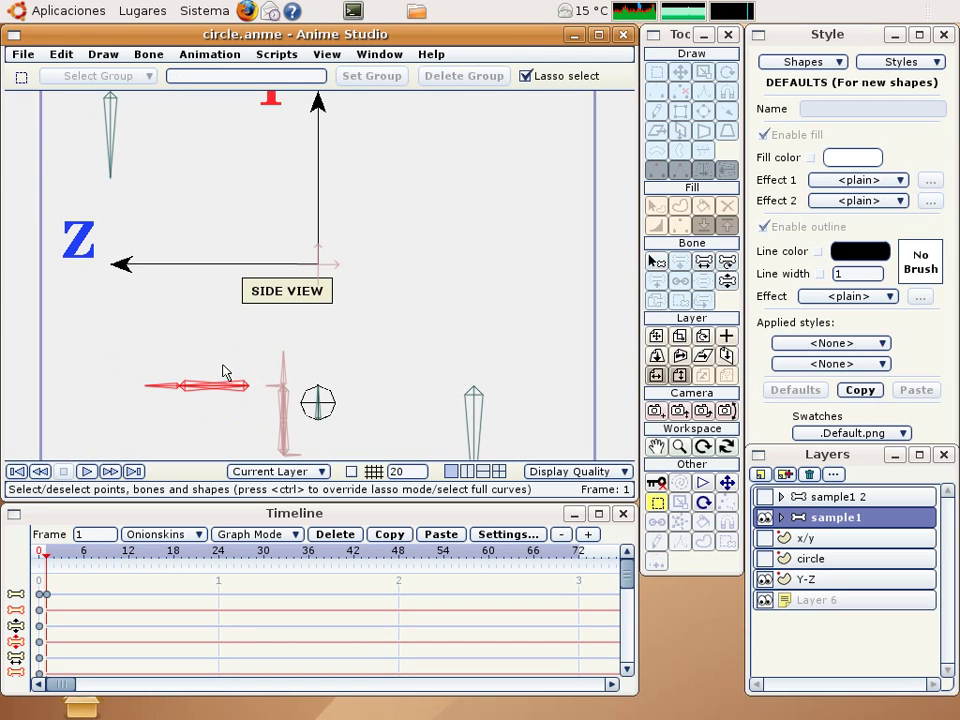
pyautogui.click(727, 262)
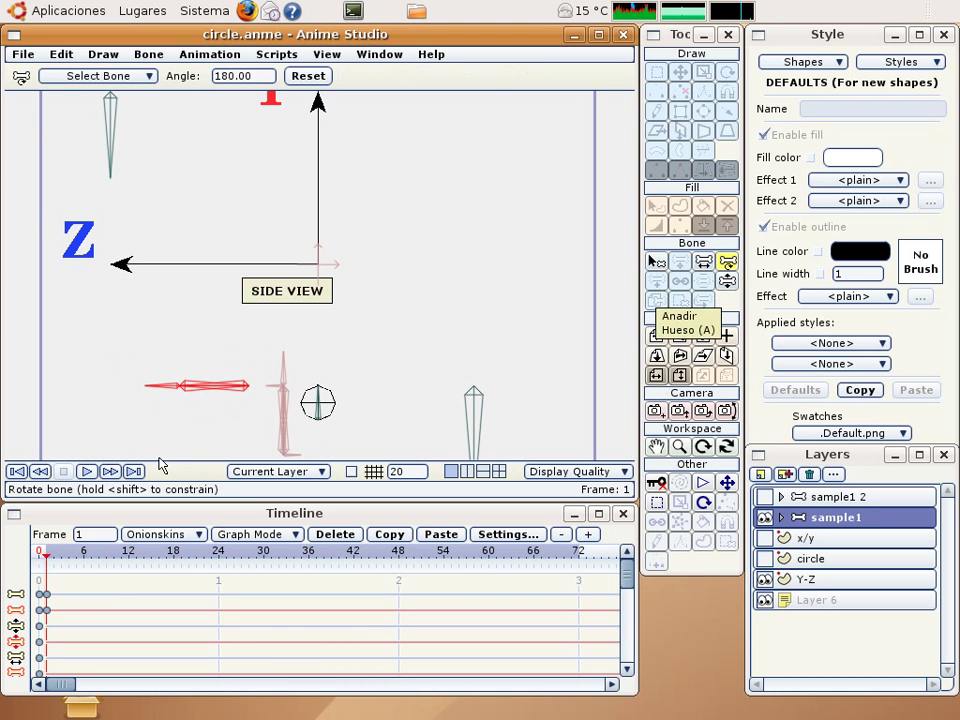
pyautogui.click(45, 609)
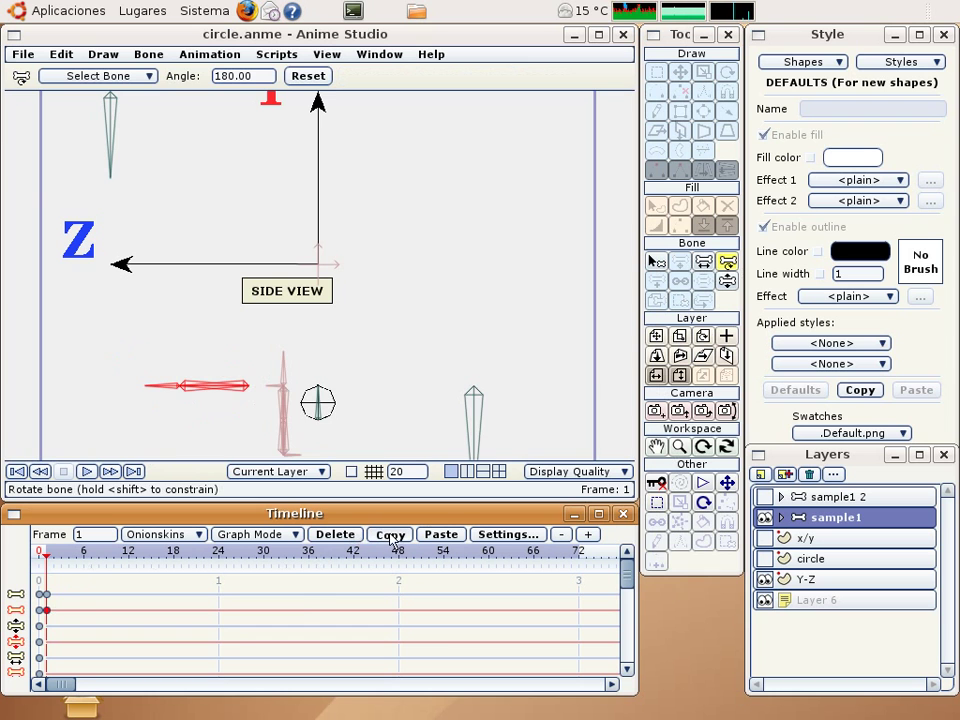
pyautogui.click(297, 607)
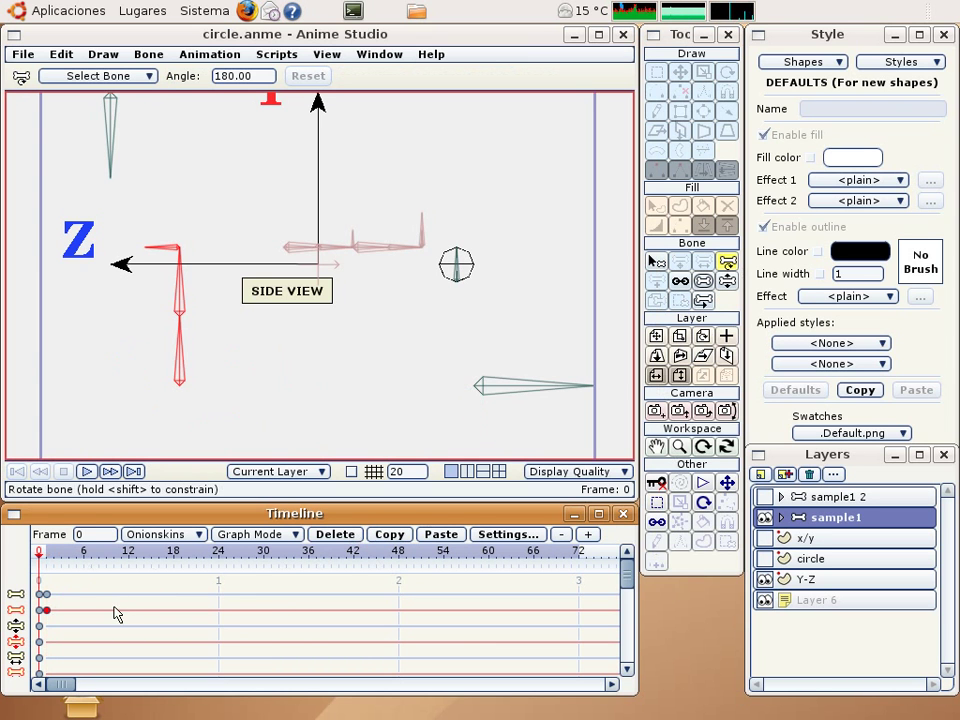
pyautogui.click(437, 541)
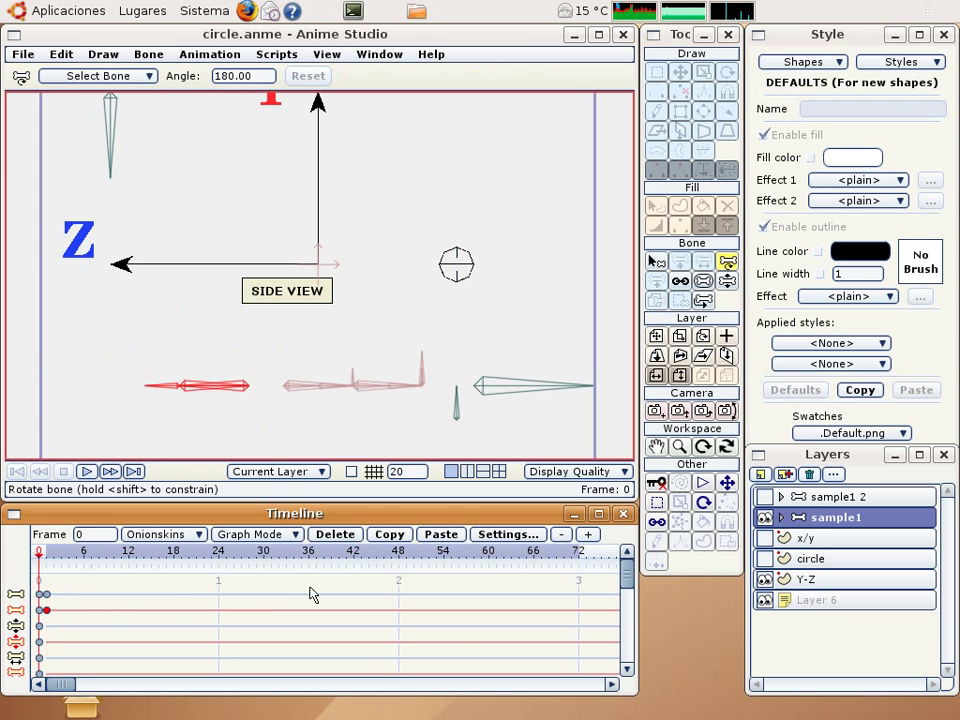
# Step: Delete the bone keyframes at frame 1 and check the rig at frame 0 with Manipulate Bones
pyautogui.moveTo(50, 614); pyautogui.dragTo(53, 617)
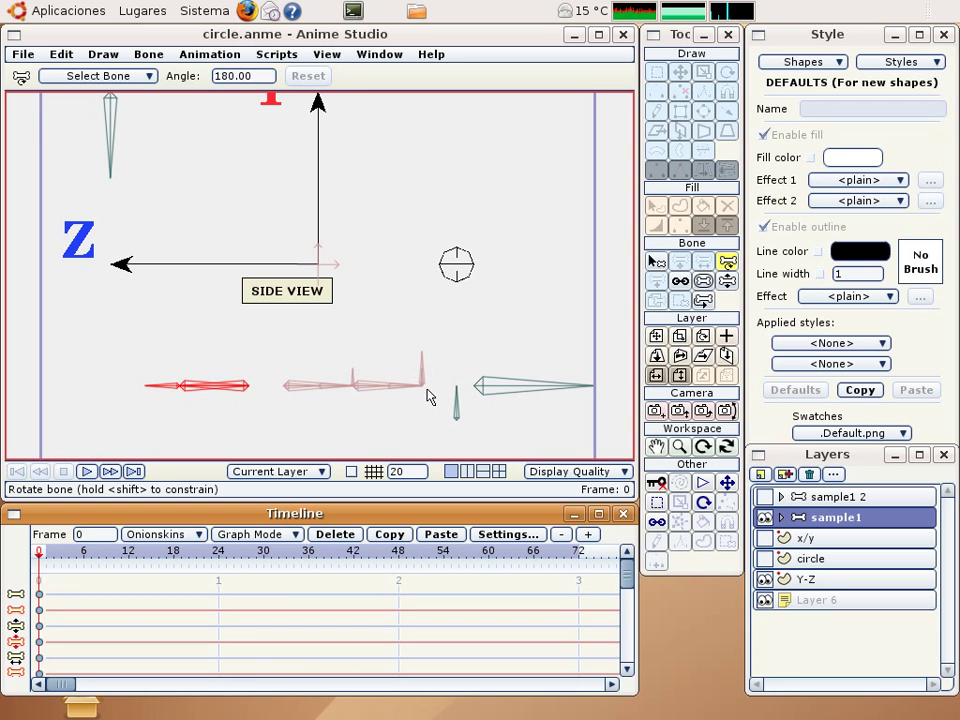
pyautogui.click(727, 281)
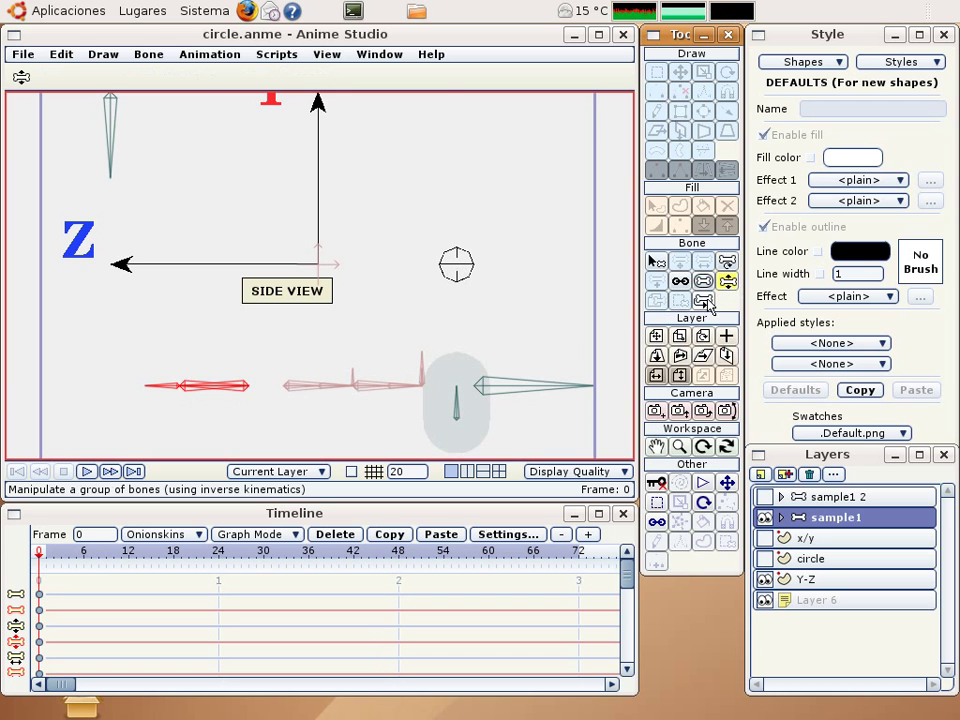
# Step: Deselect all bones, translate the short bone into the small circle at X 0.5058, Y -0.1712, and check its parent link
pyautogui.click(656, 262)
pyautogui.click(562, 318)
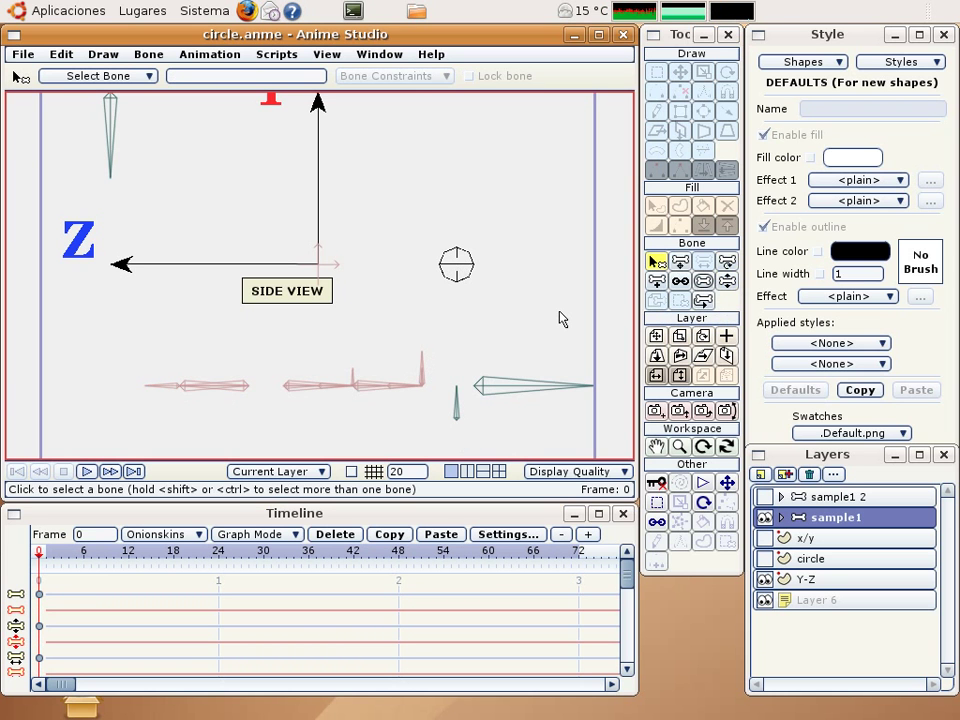
pyautogui.press('t')
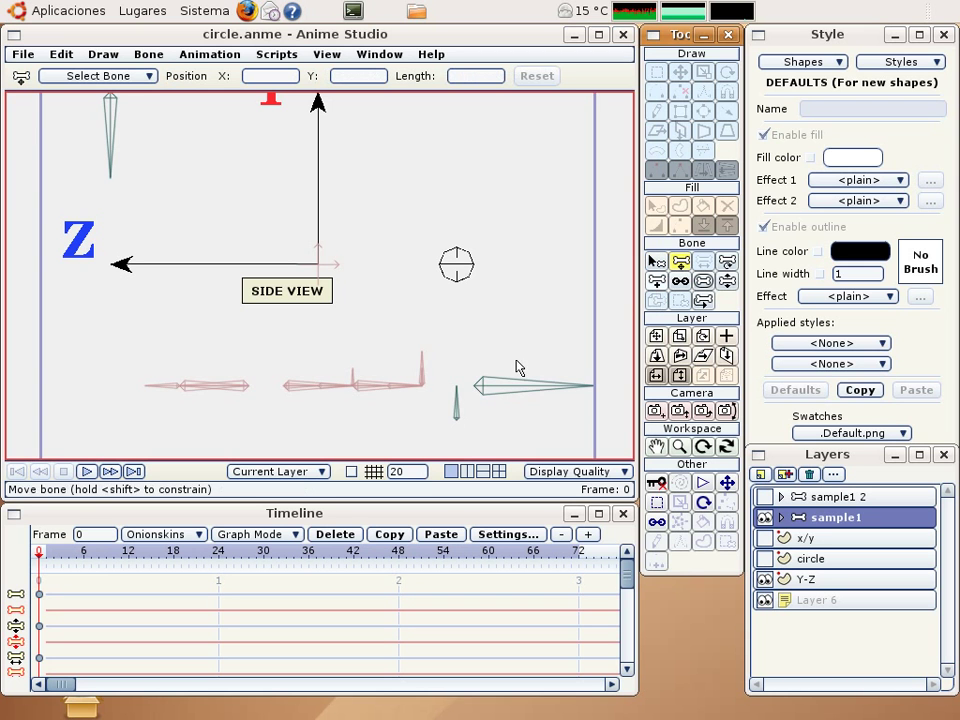
pyautogui.moveTo(455, 425); pyautogui.dragTo(460, 286)
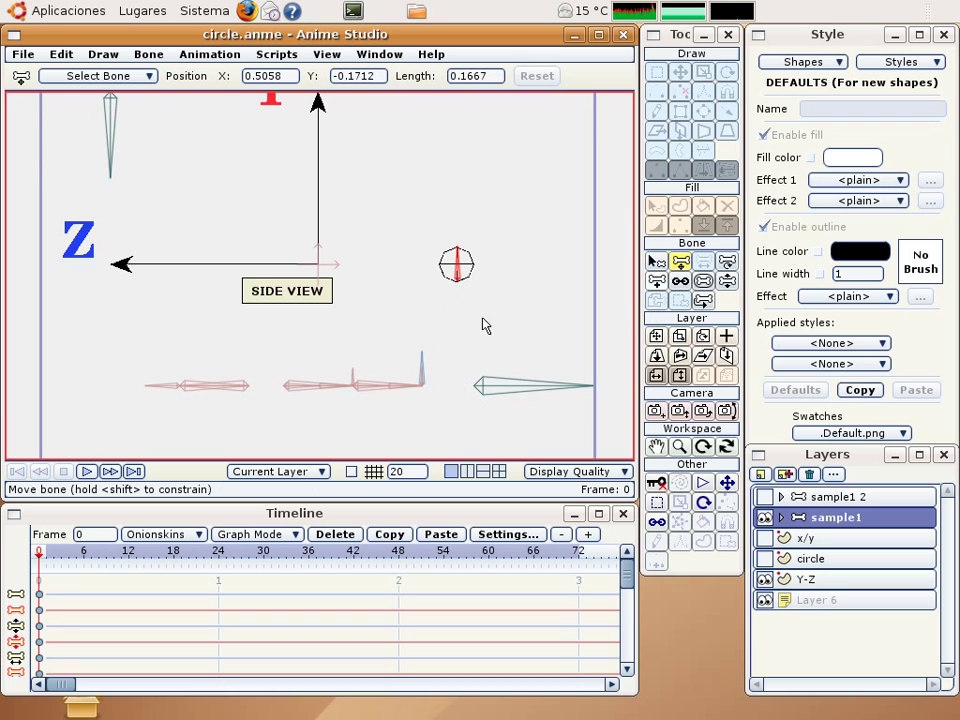
pyautogui.click(680, 281)
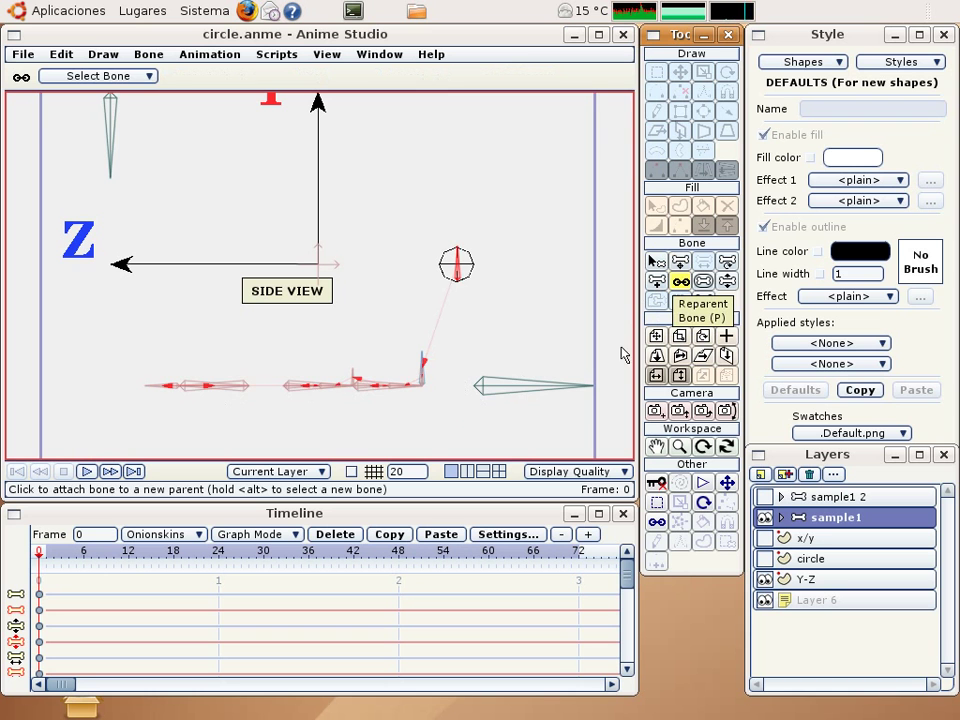
# Step: Show the circle layer and swing master X with Manipulate Bones to compare the small circle's path against the large circle
pyautogui.click(725, 283)
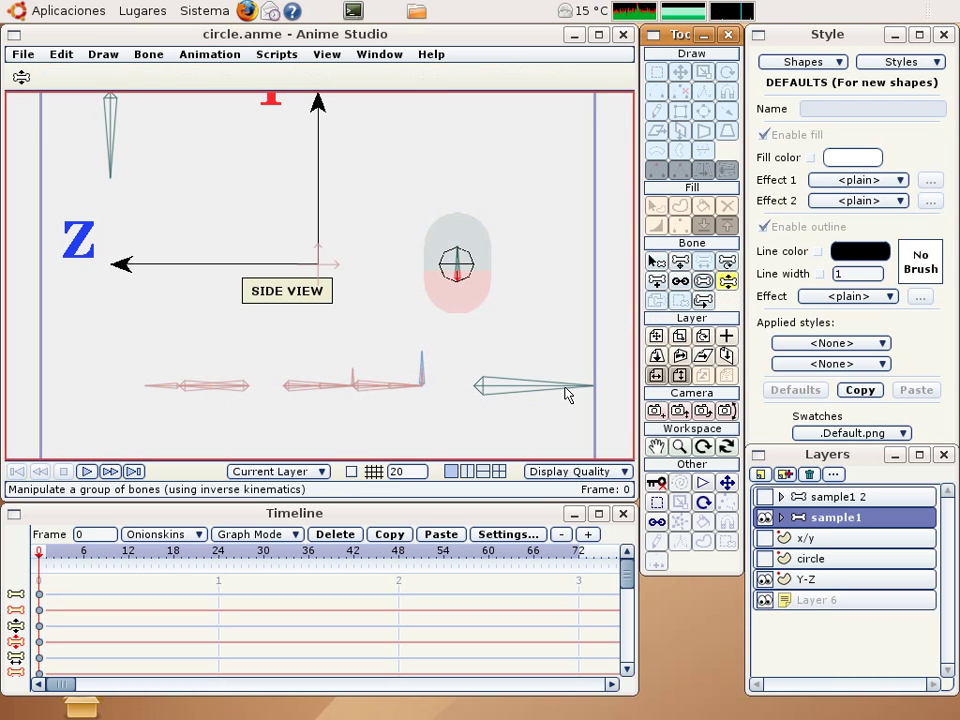
pyautogui.moveTo(568, 396); pyautogui.dragTo(574, 321)
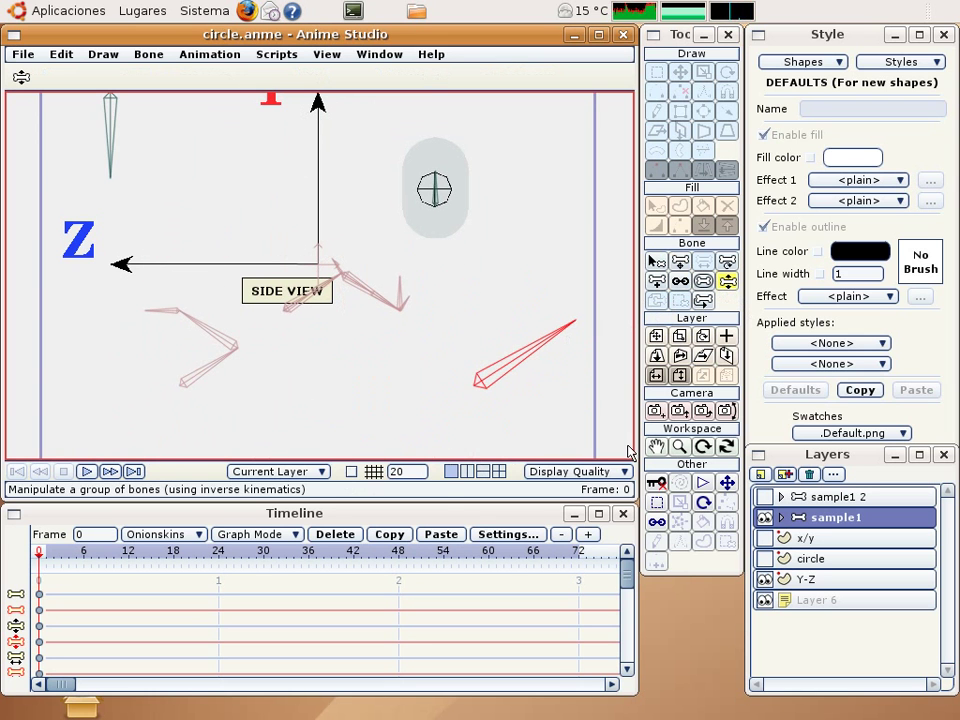
pyautogui.click(764, 560)
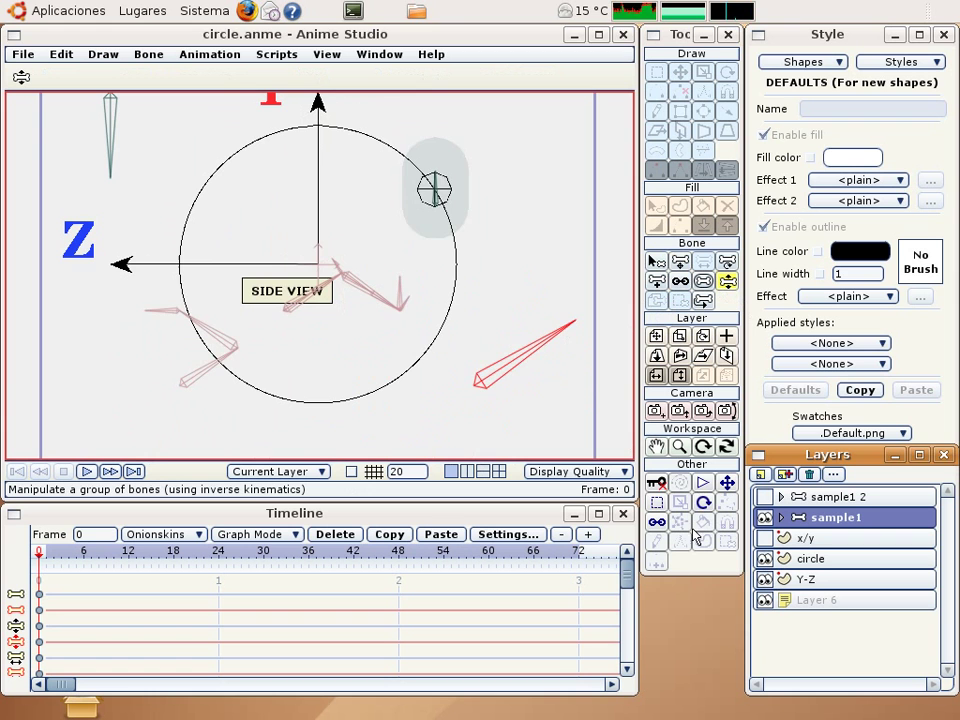
pyautogui.moveTo(563, 345); pyautogui.dragTo(566, 404)
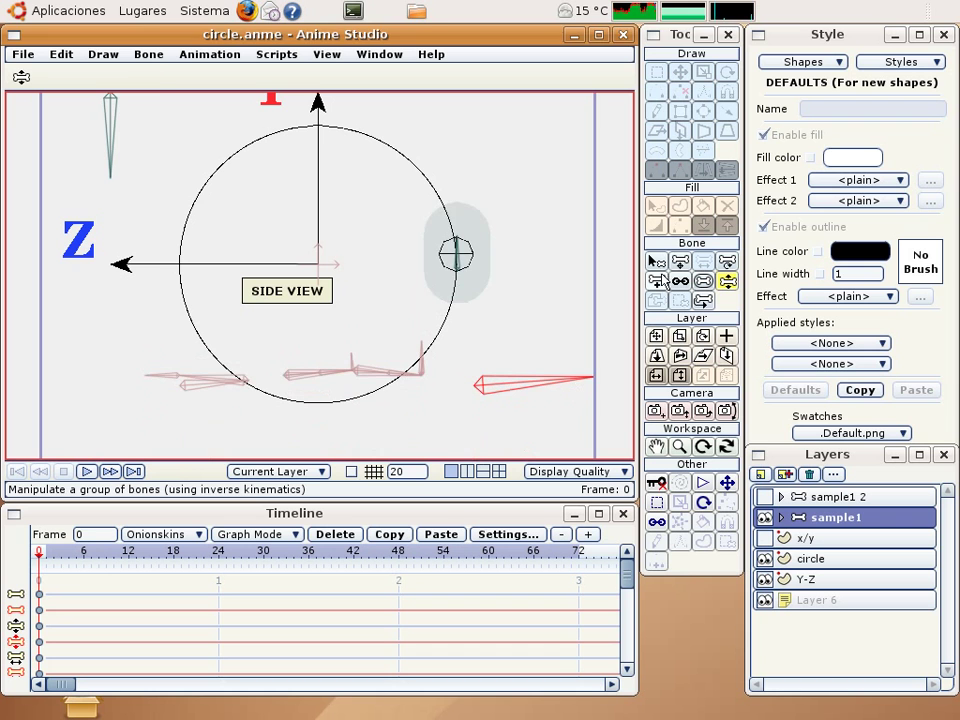
# Step: Test the combined motion by swinging the vertical bone above the Z label and the master X bone alternately with Manipulate Bones
pyautogui.click(657, 281)
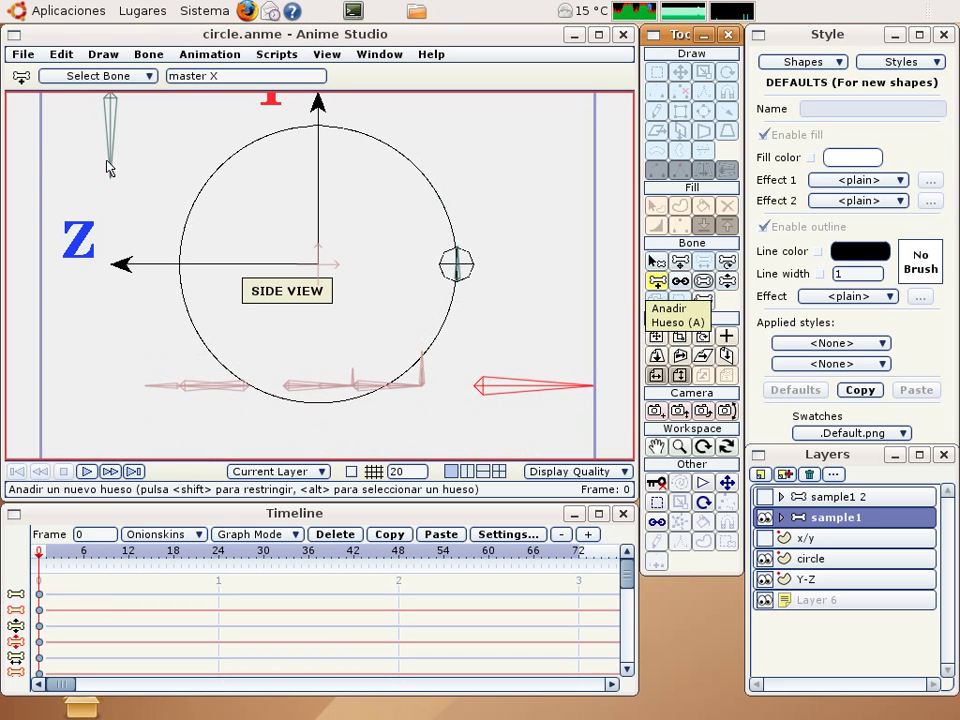
pyautogui.click(727, 281)
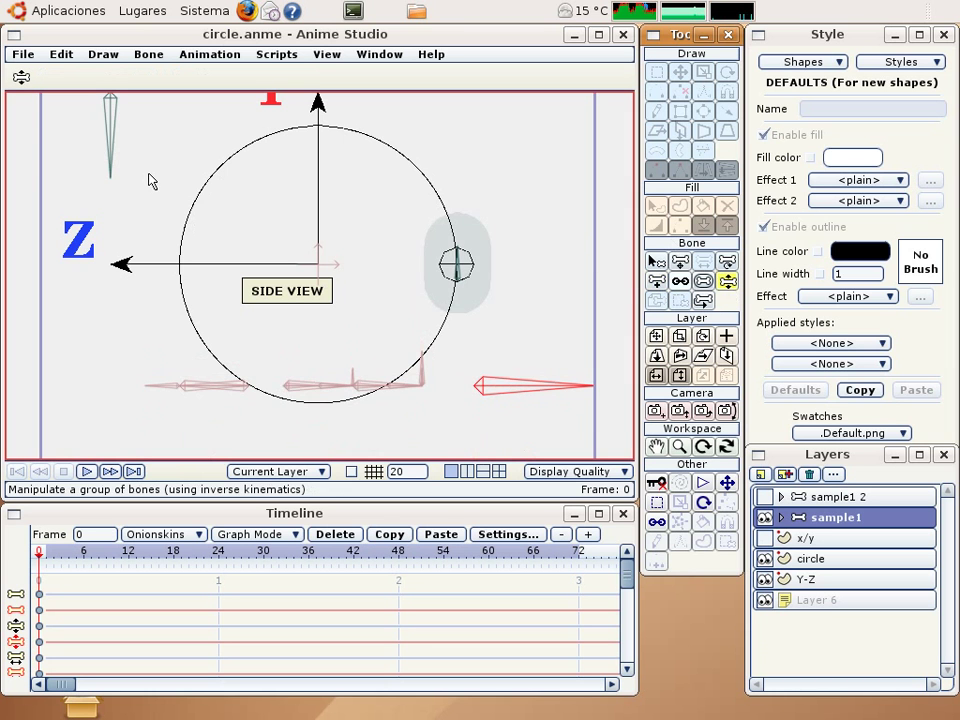
pyautogui.moveTo(110, 130); pyautogui.dragTo(214, 147)
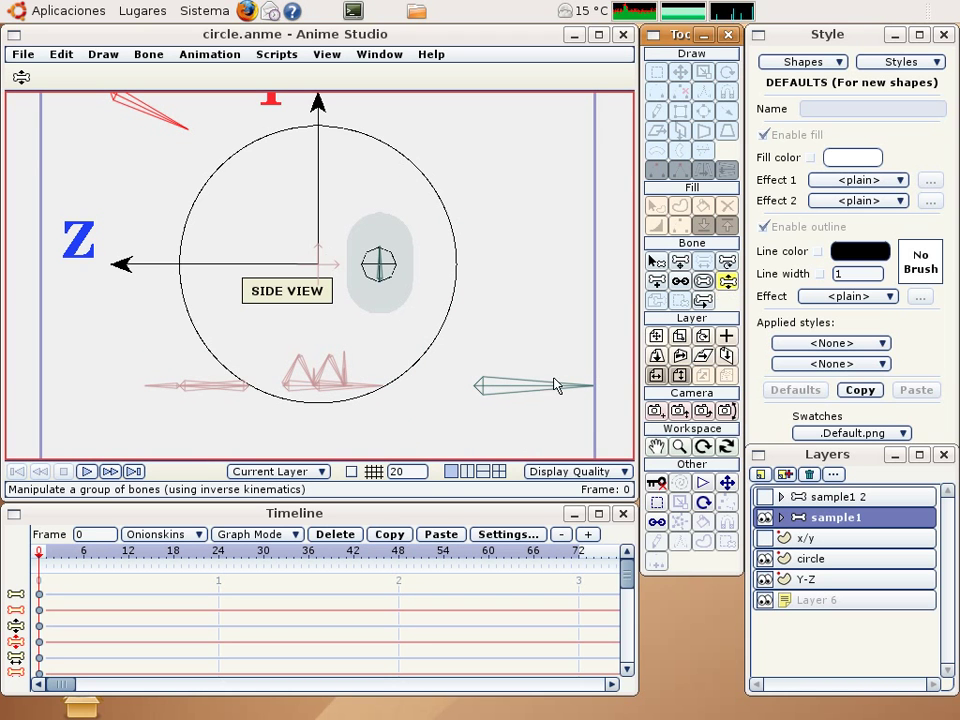
pyautogui.moveTo(560, 386); pyautogui.dragTo(548, 357)
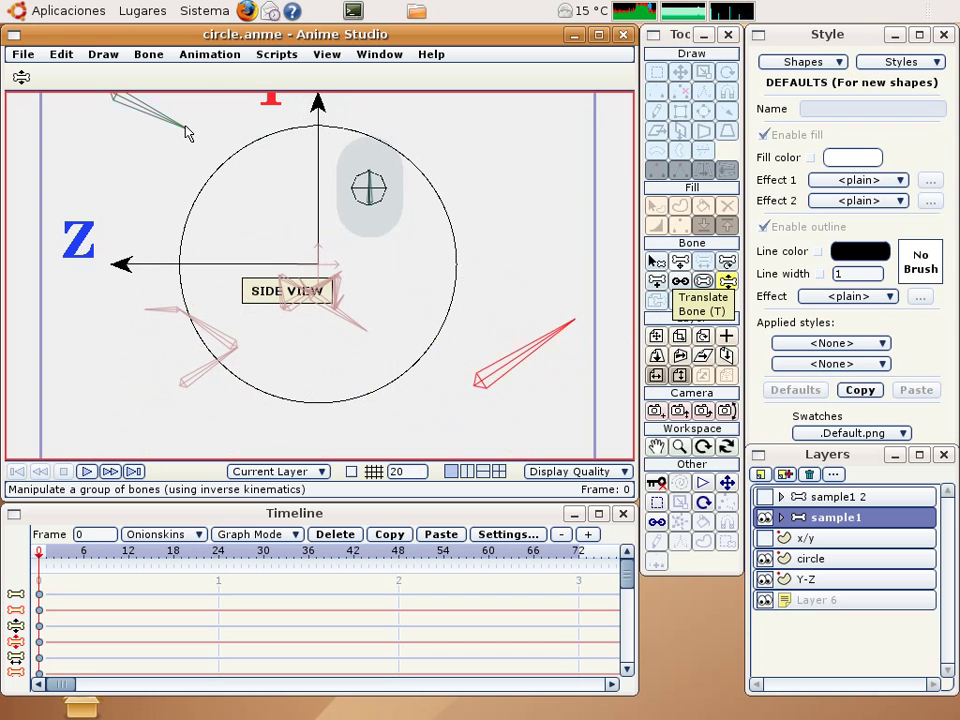
pyautogui.moveTo(186, 131); pyautogui.dragTo(214, 95)
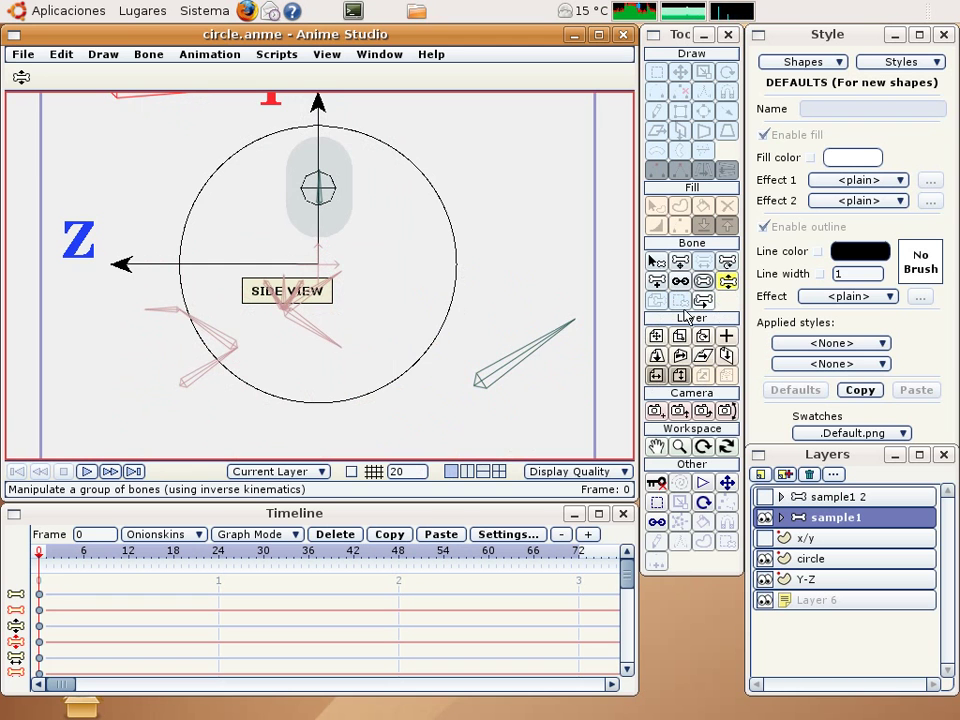
pyautogui.moveTo(561, 336); pyautogui.dragTo(511, 298)
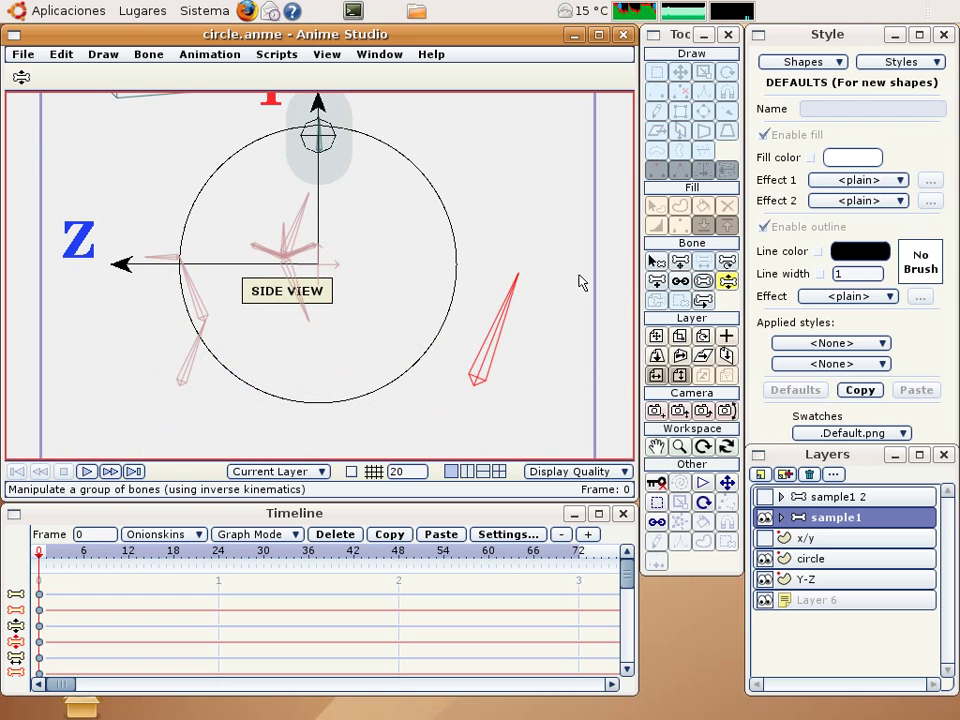
# Step: Return the rig to its rest pose with Select Bone and zoom out to the whole side-view frame
pyautogui.click(655, 261)
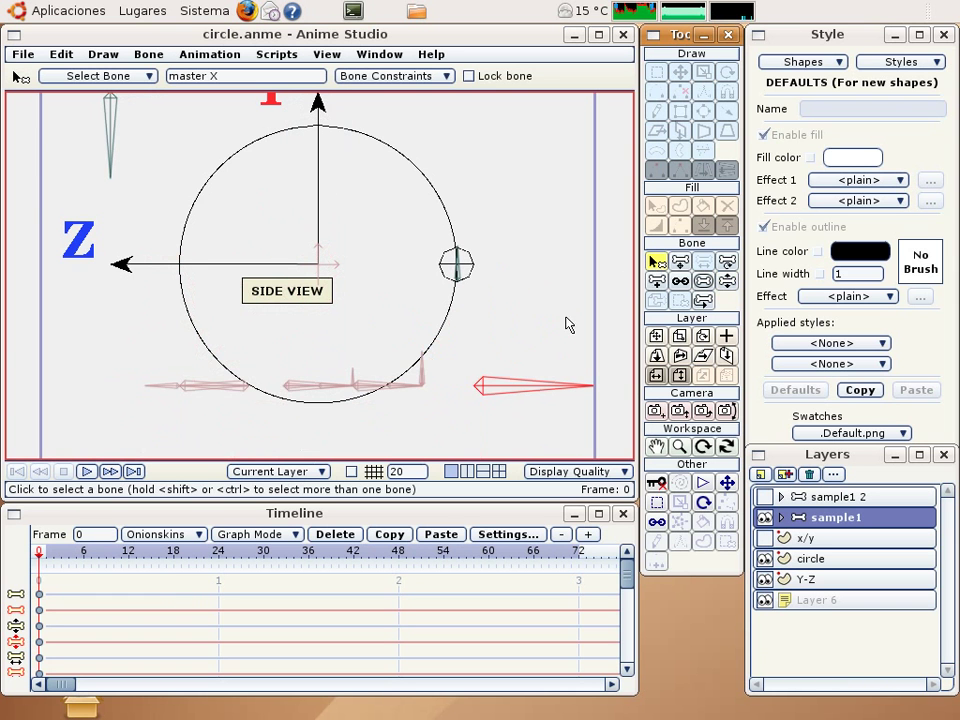
pyautogui.scroll(-2, 525, 343)
pyautogui.moveTo(525, 343); pyautogui.dragTo(497, 372, button='right')
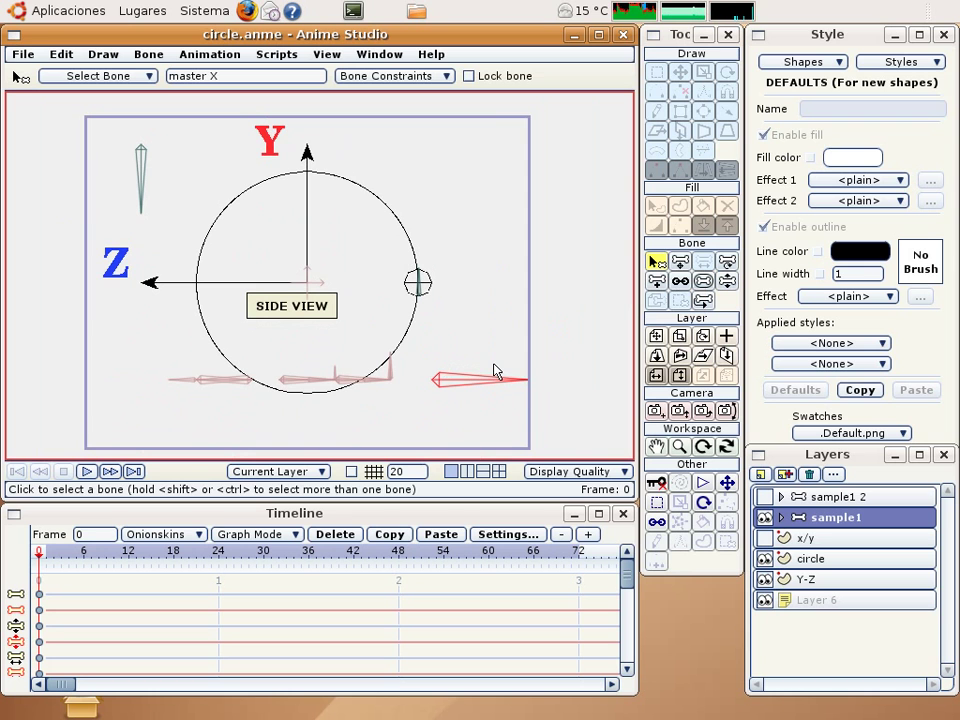